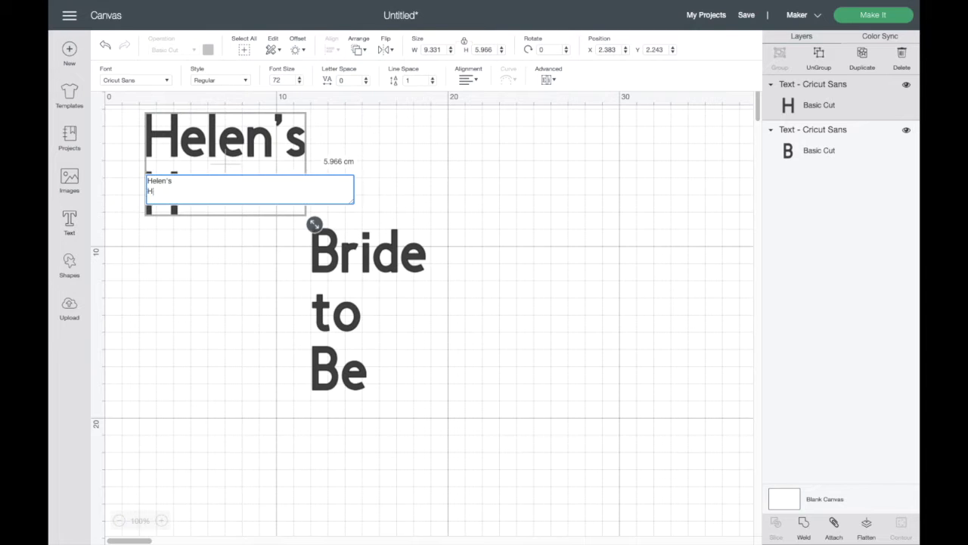
Complete the second line of the name text as "Hen Party"
text(n )
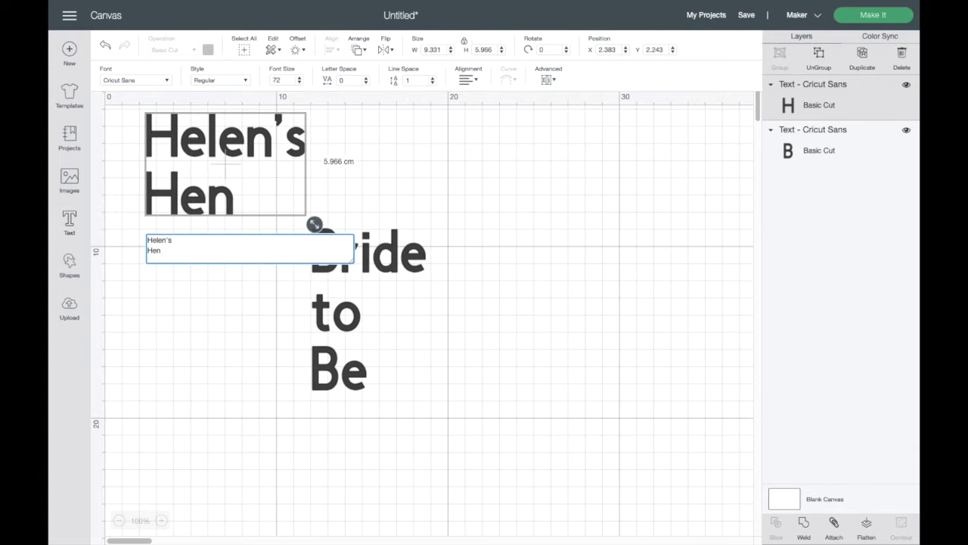
text(Party)
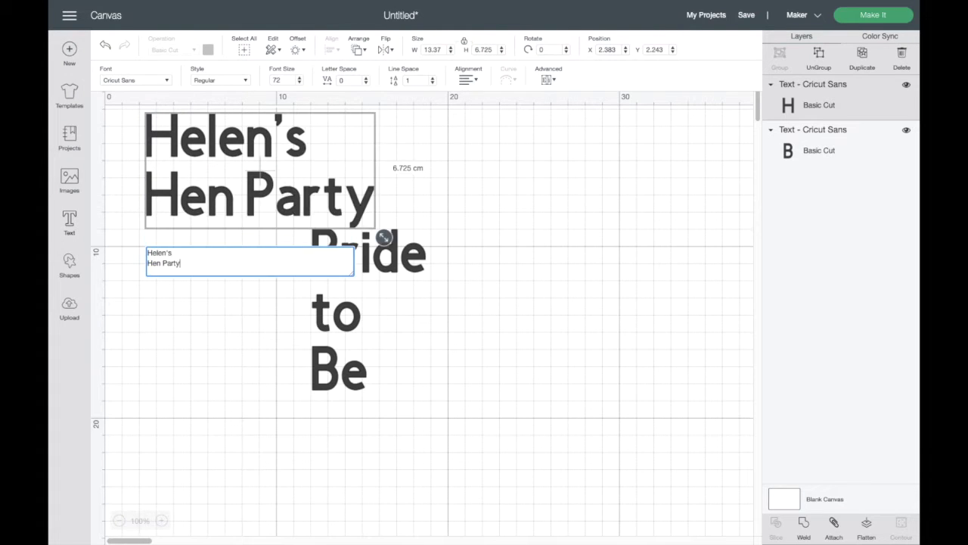
click(406, 230)
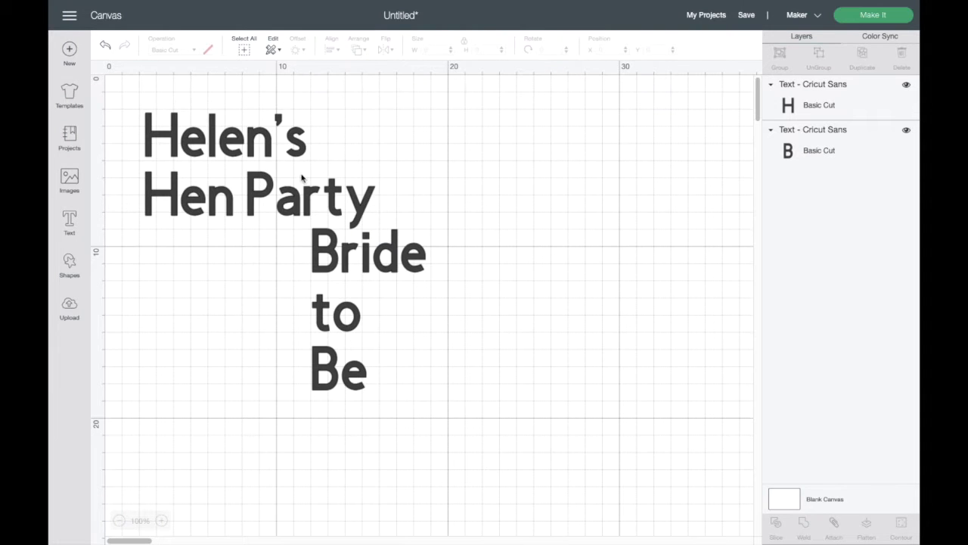
Move the "Hen Party" text to the right of "Bride to Be" and centre-align its lines
drag(263, 156, 576, 325)
click(473, 79)
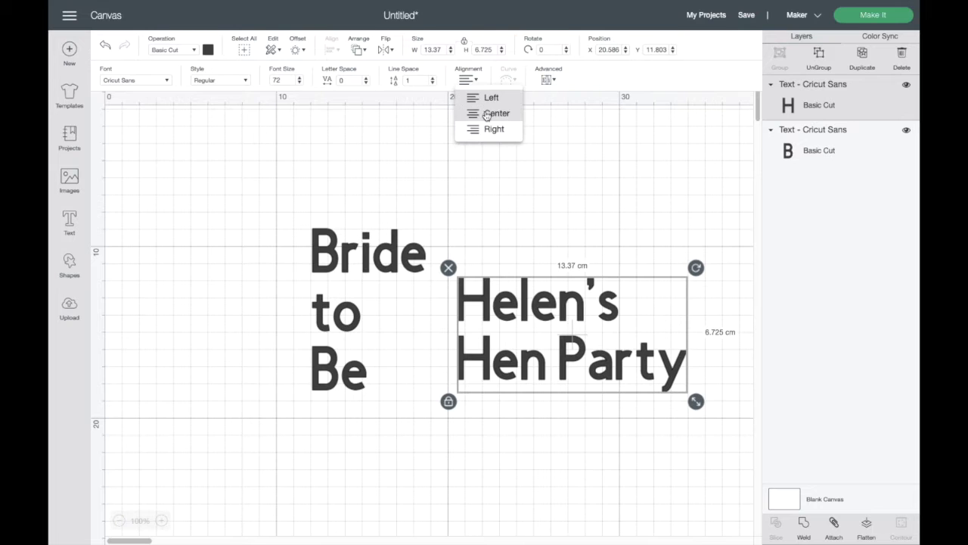
click(486, 115)
Centre-align the "Bride to Be" text and move it up and left to about X 9.967, Y 6.864
click(379, 248)
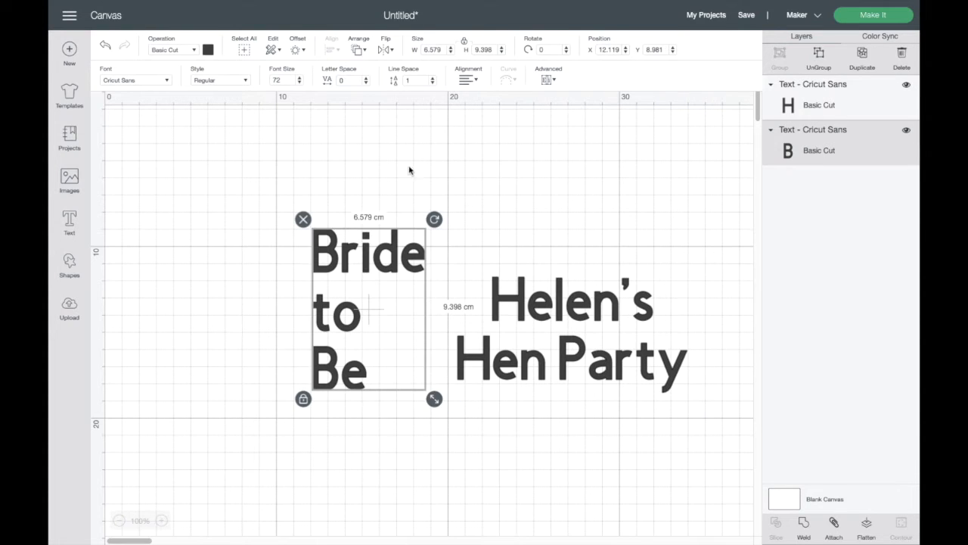
click(476, 80)
click(481, 114)
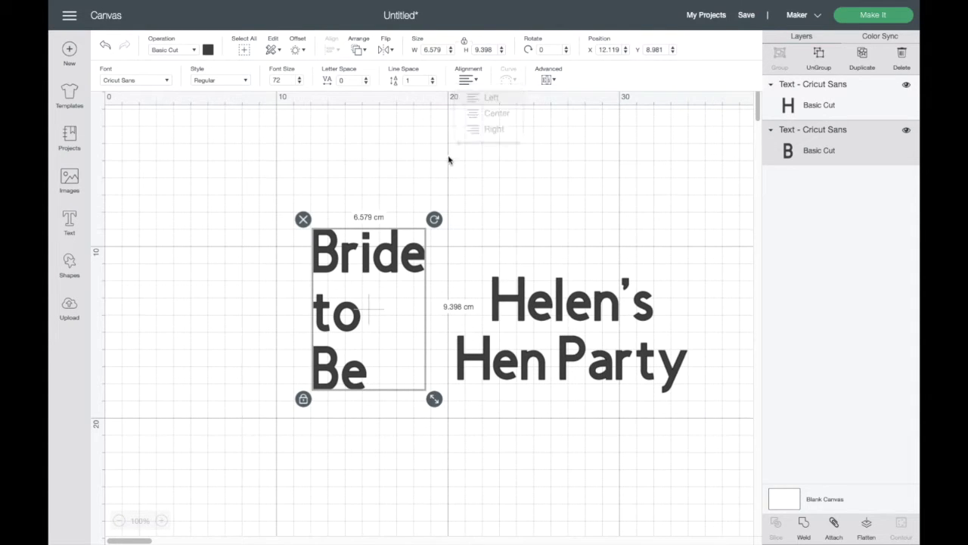
drag(364, 301, 320, 266)
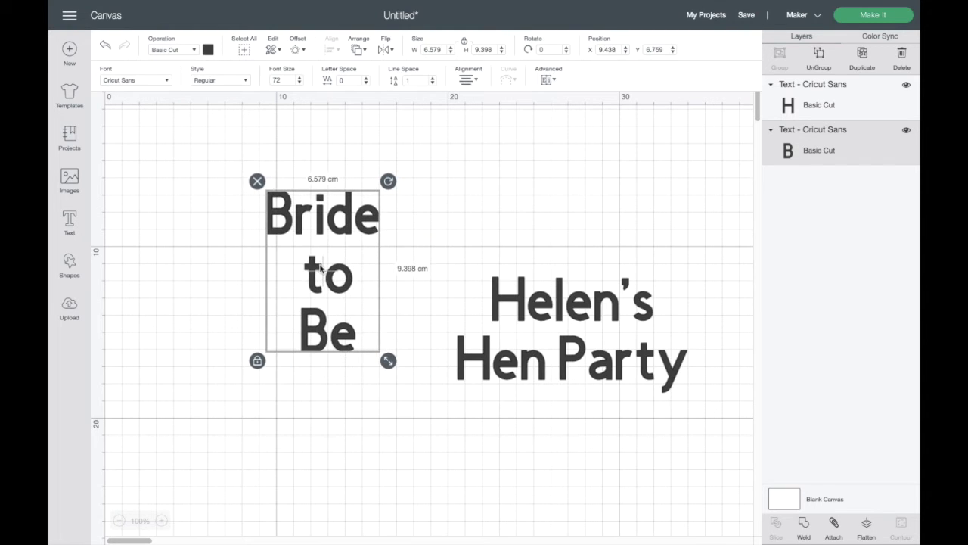
click(171, 349)
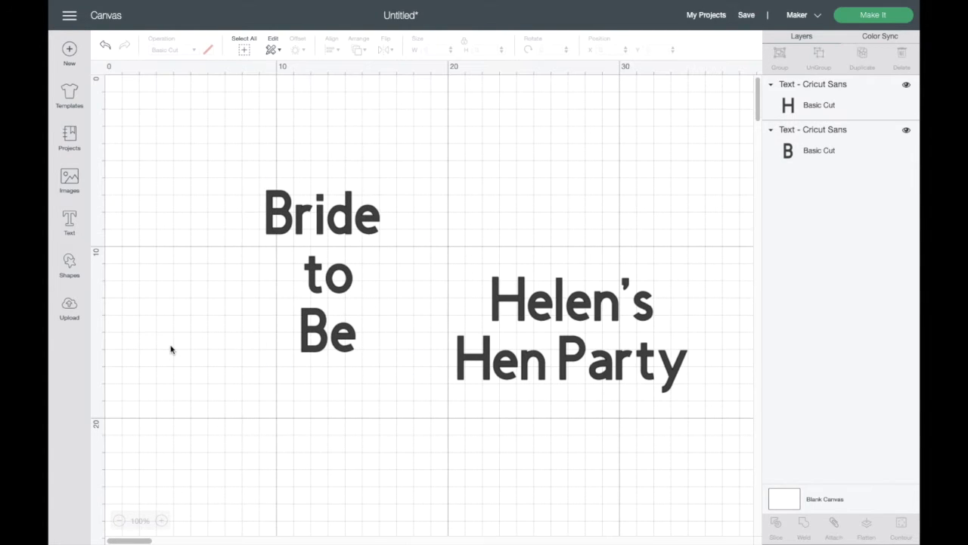
drag(319, 347, 328, 348)
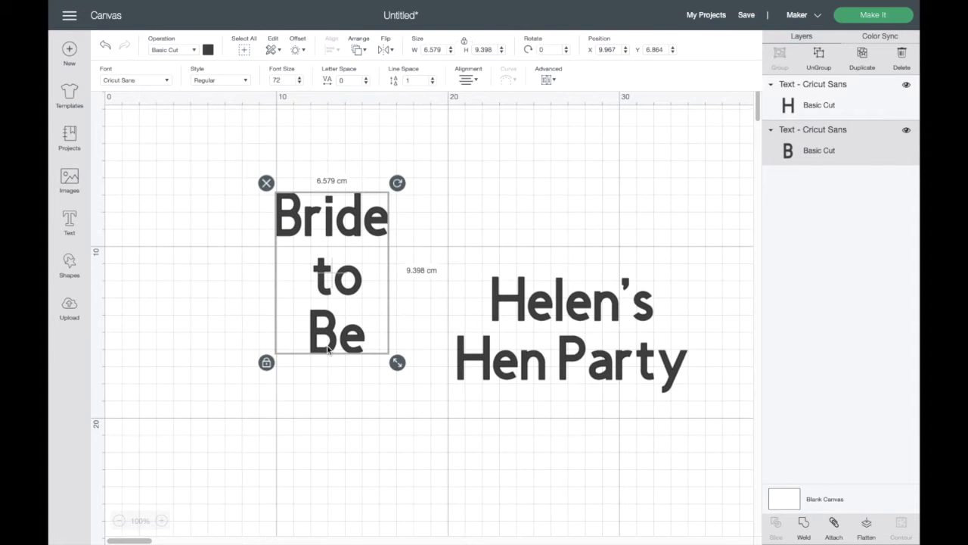
click(177, 295)
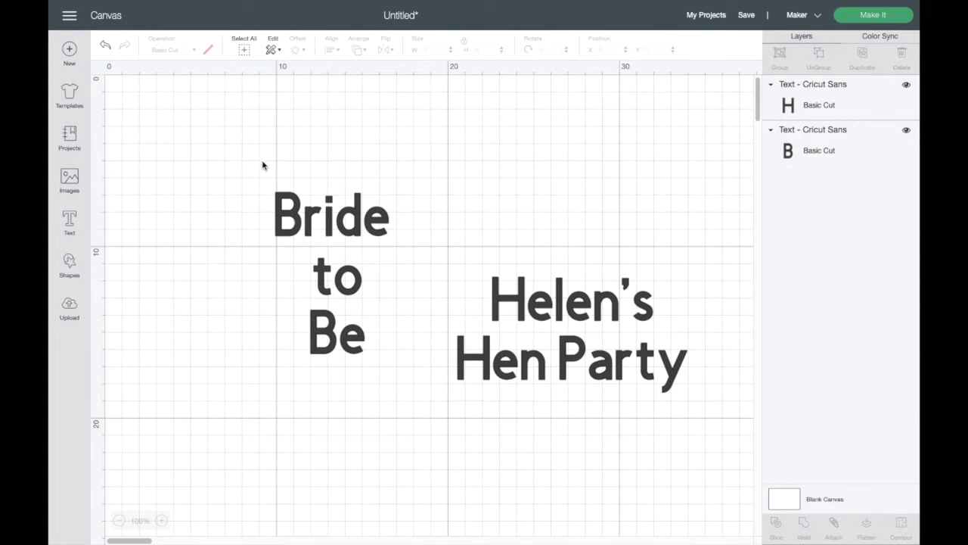
Search the fonts for "hey" and set the "Bride to Be" text to the hey butterfly font
click(288, 212)
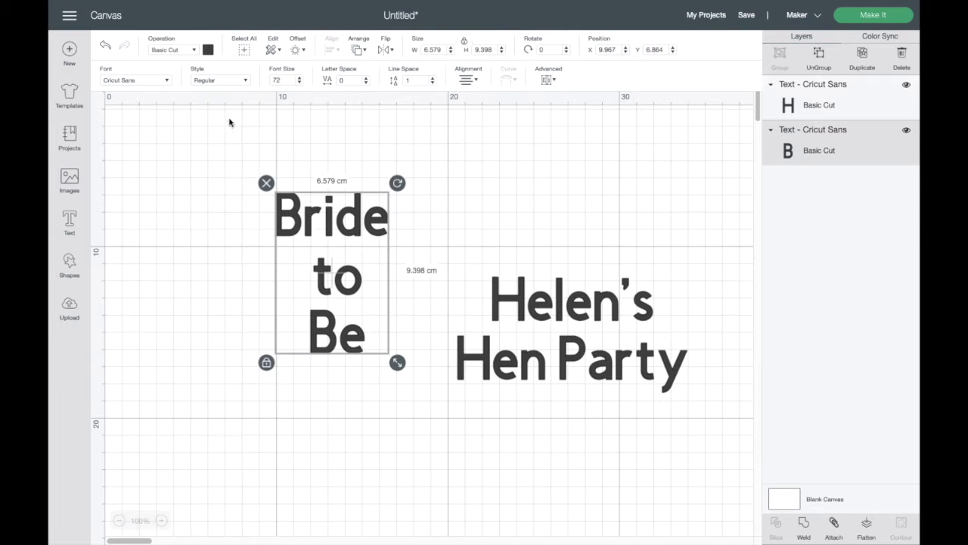
click(167, 80)
scroll(407, 106, down, 3)
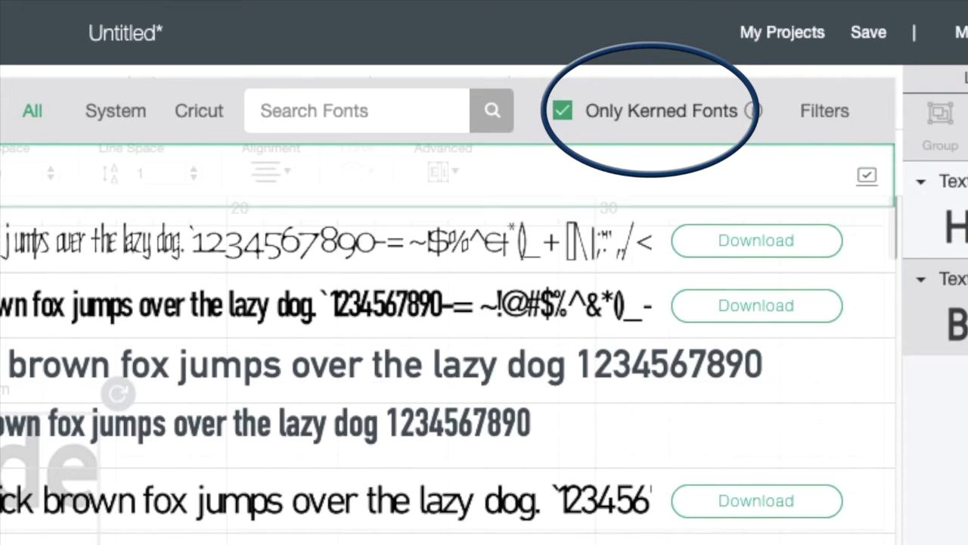
text(hey)
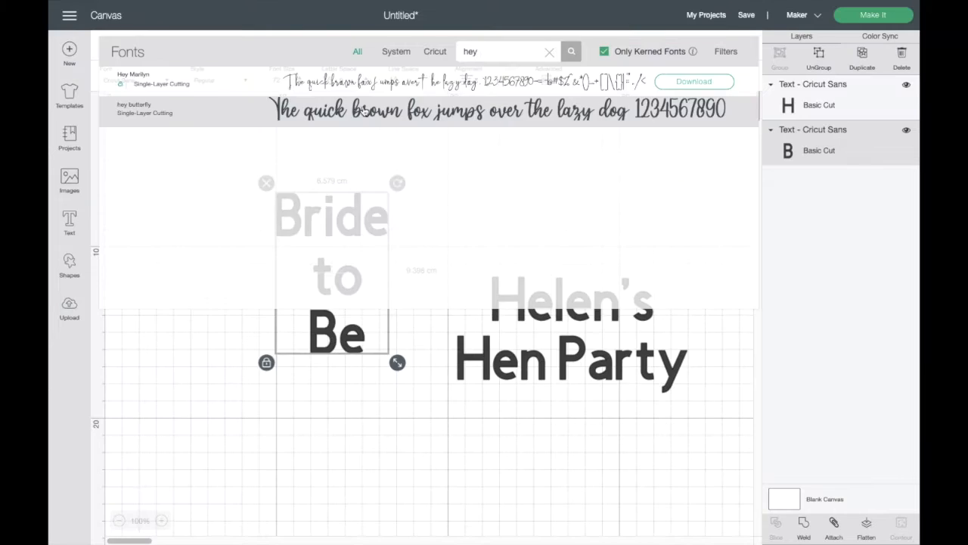
click(45, 238)
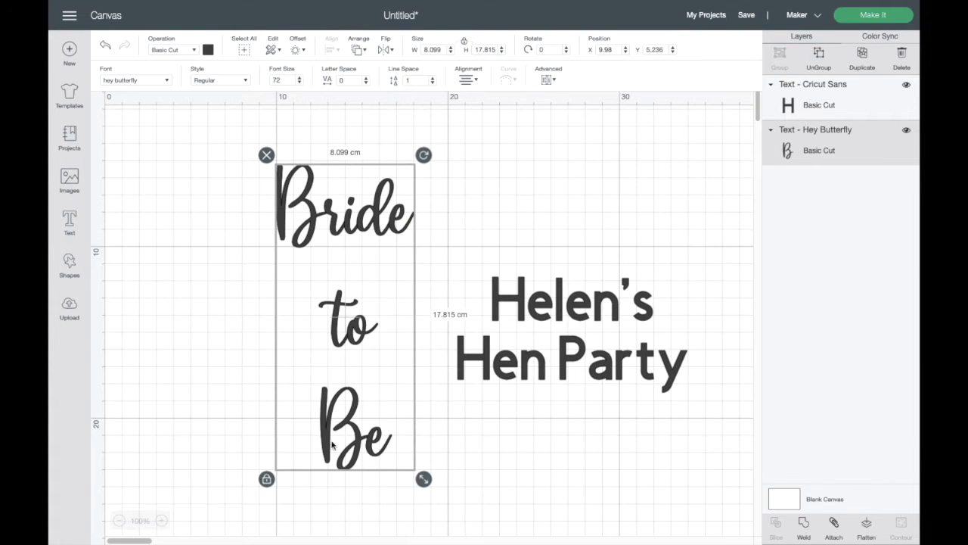
Set the "Hen Party" text to the hey butterfly font
click(501, 368)
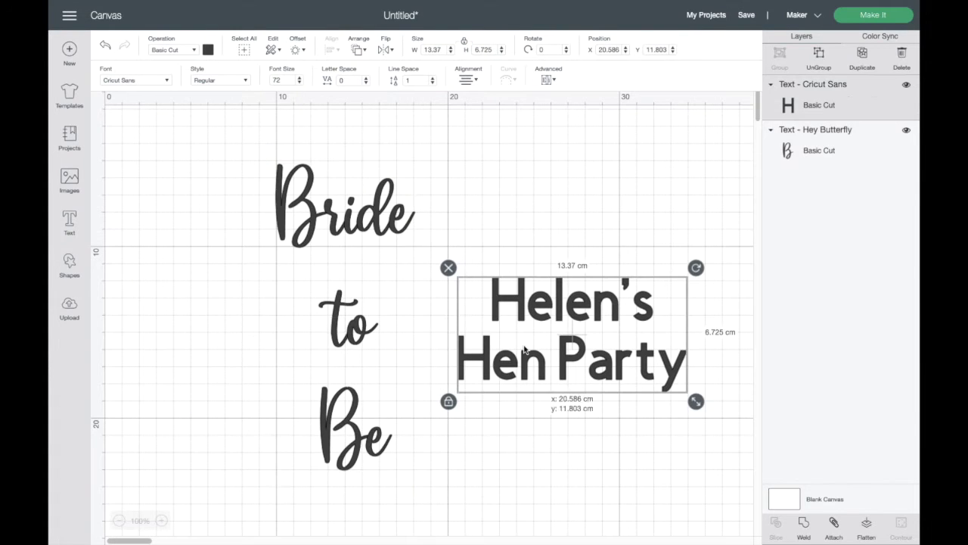
click(162, 84)
click(203, 104)
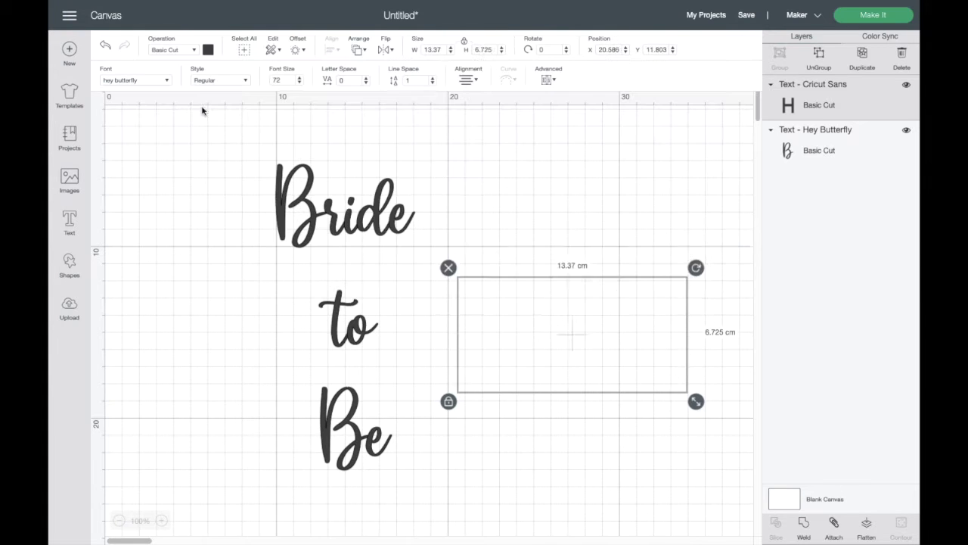
Move the "Bride to Be" text left to about X 6.981 and ungroup it to letters
drag(349, 305, 297, 301)
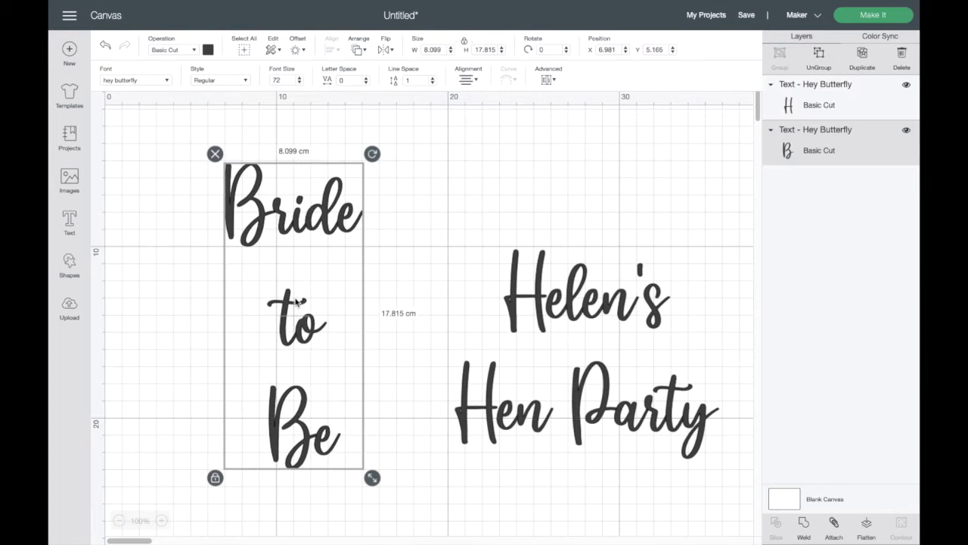
click(553, 80)
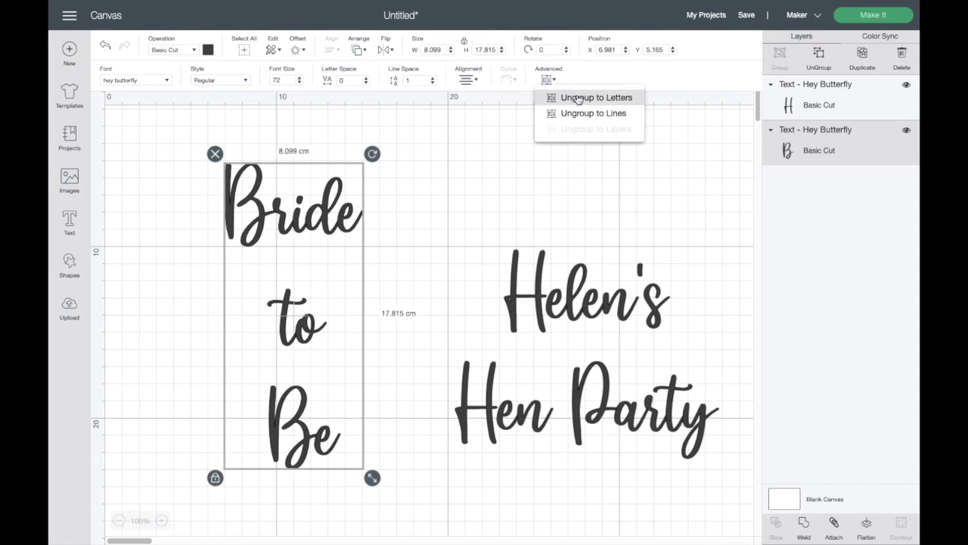
click(579, 98)
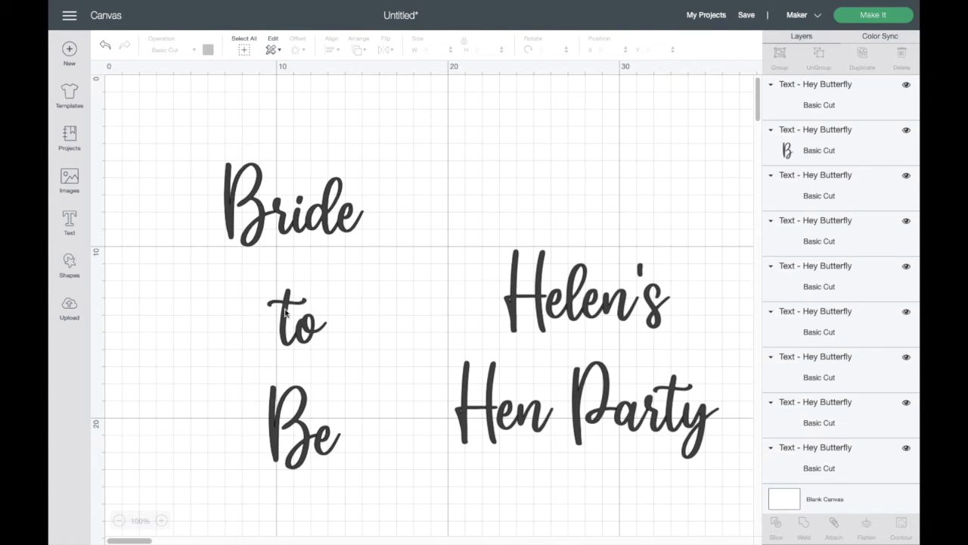
click(294, 225)
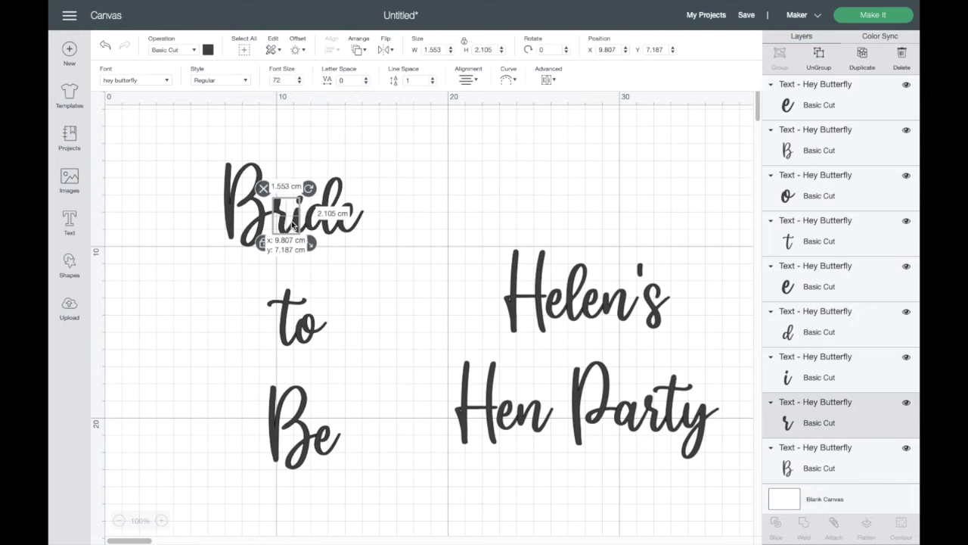
click(236, 273)
Reposition the words Bride, to and Be so the three lines stack closely, and select all their letters
drag(200, 134, 215, 169)
drag(307, 218, 287, 227)
mouse_move(269, 286)
mouse_down()
mouse_move(325, 351)
mouse_move(281, 309)
mouse_move(282, 296)
mouse_up()
drag(246, 395, 277, 383)
click(376, 384)
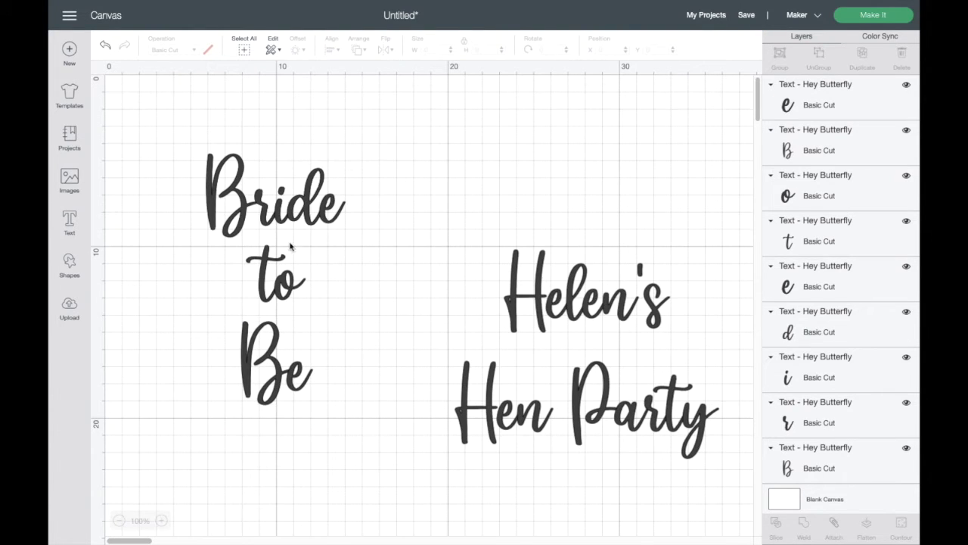
drag(184, 137, 371, 443)
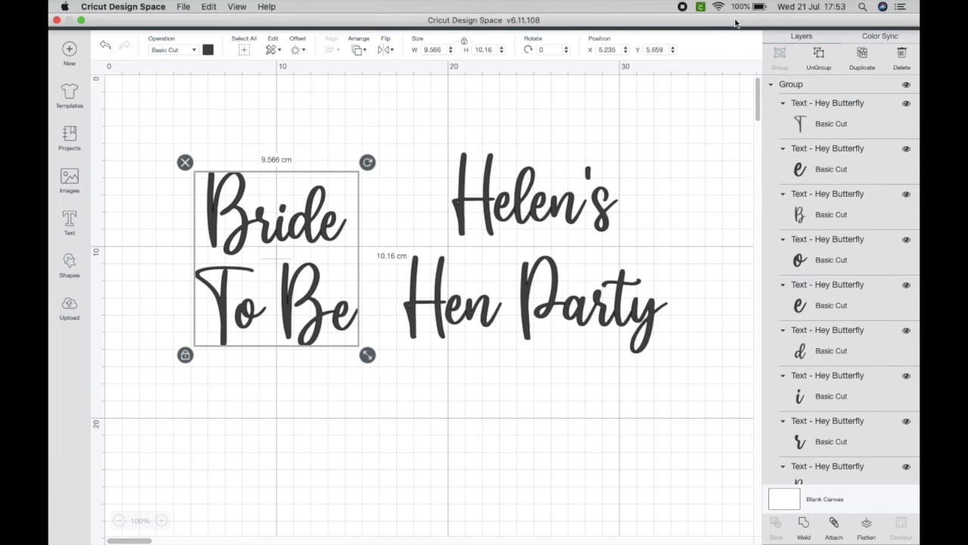
Save the project under a title made of the bride's first name followed by "Hen Party"
click(748, 16)
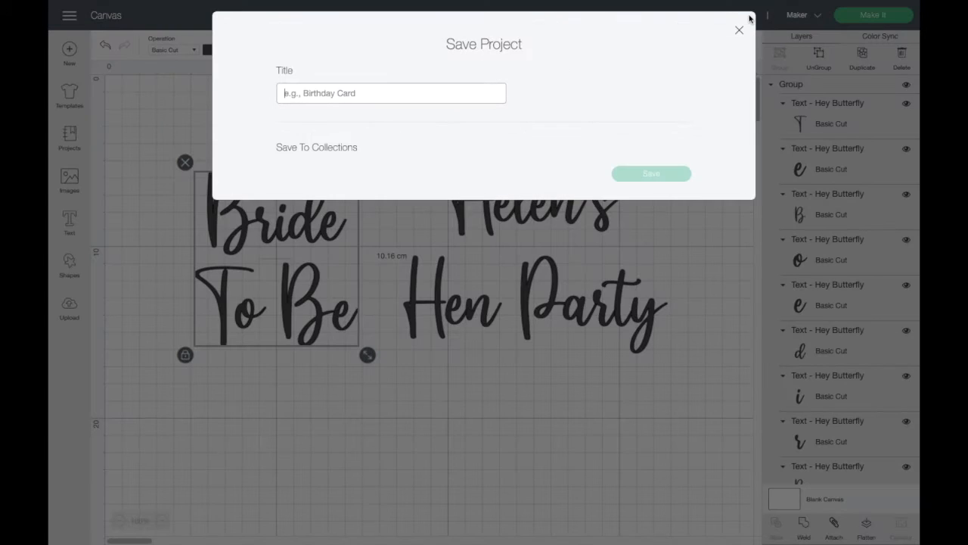
text(Helen Hen Party)
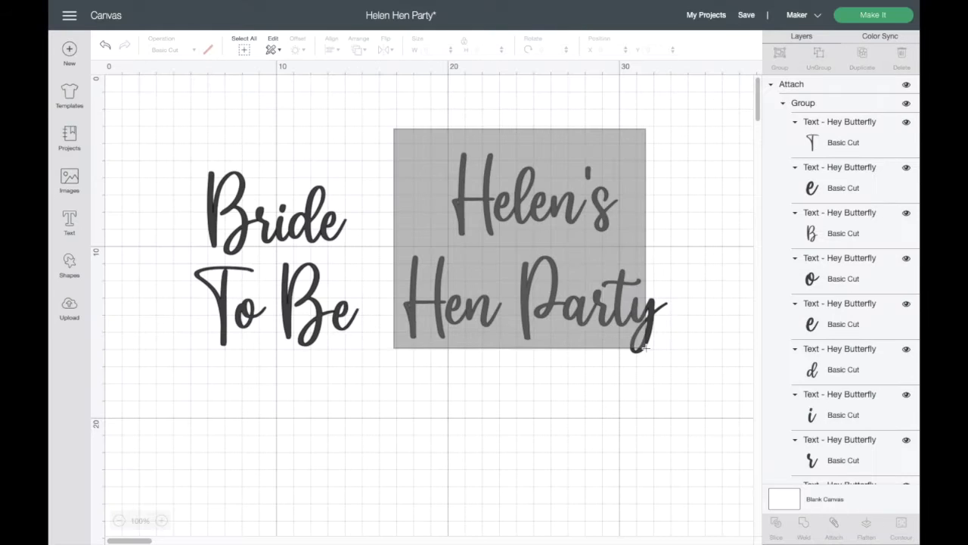
Attach the two lines of the "Hen Party" text and move the "Bride To Be" block to about X 2.801, Y 2.801
drag(644, 346, 665, 382)
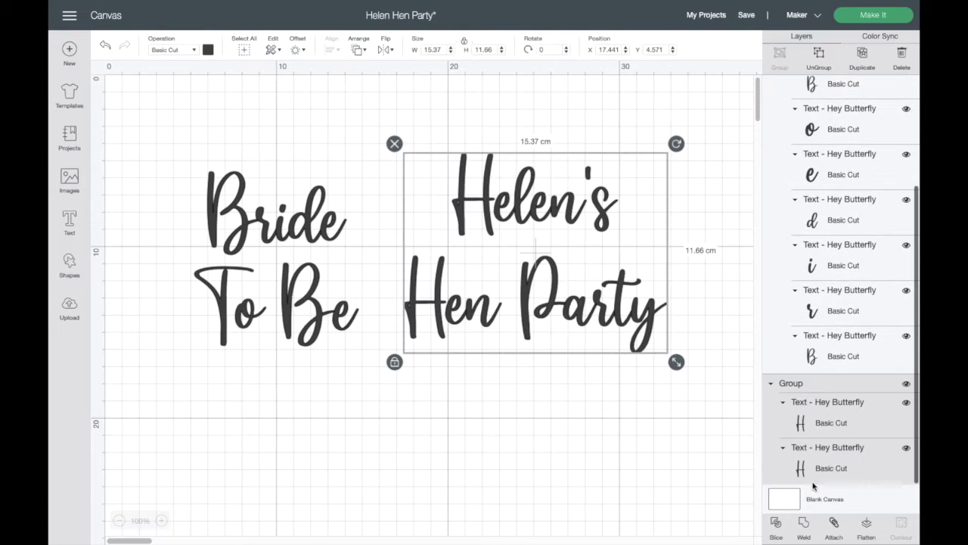
click(840, 534)
click(538, 421)
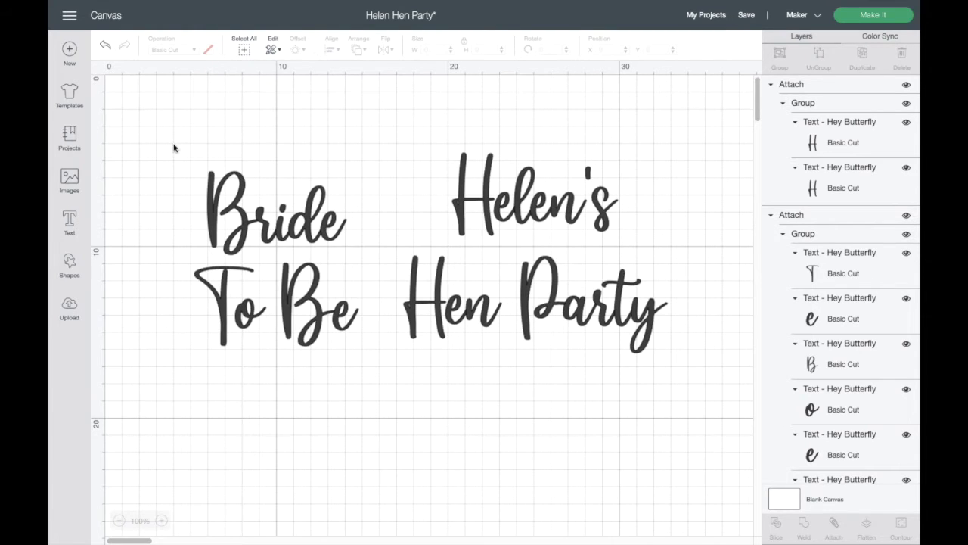
drag(273, 255, 232, 206)
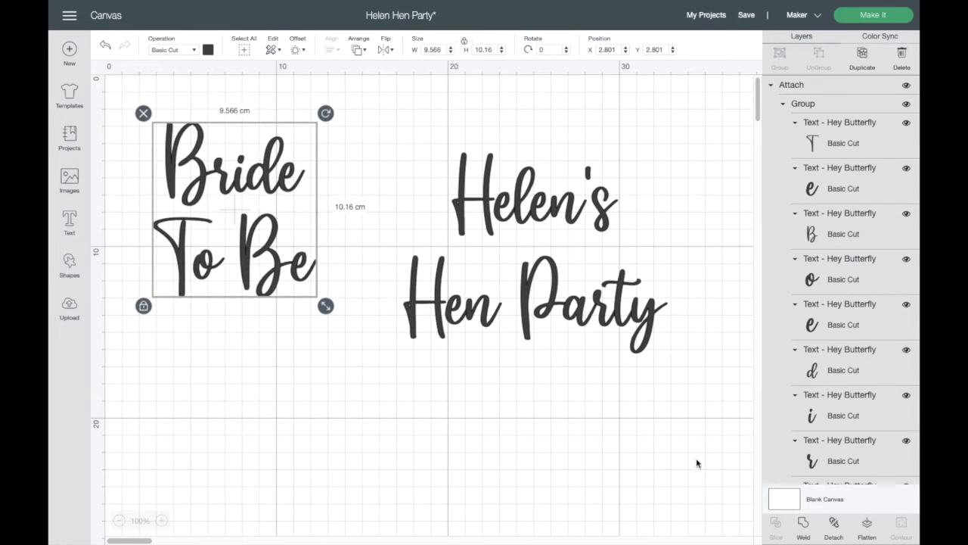
Try welding the "Bride To Be" block and the "Hen Party" block, and undo both welds
click(805, 522)
drag(427, 129, 610, 364)
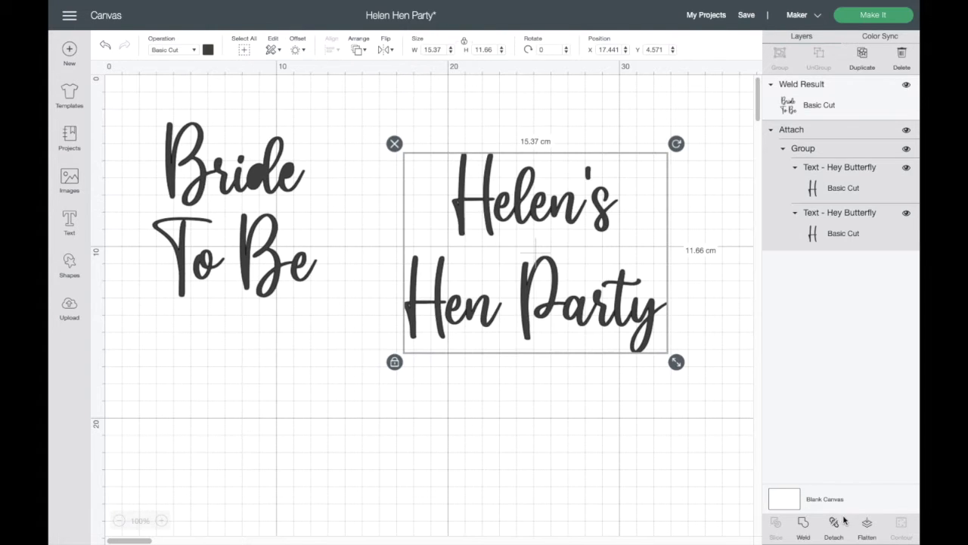
click(804, 522)
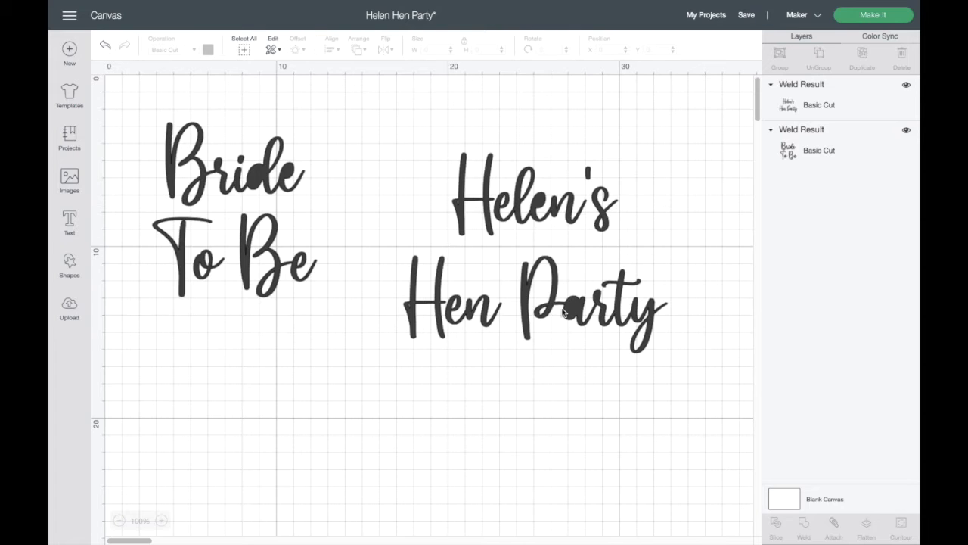
click(104, 47)
click(103, 47)
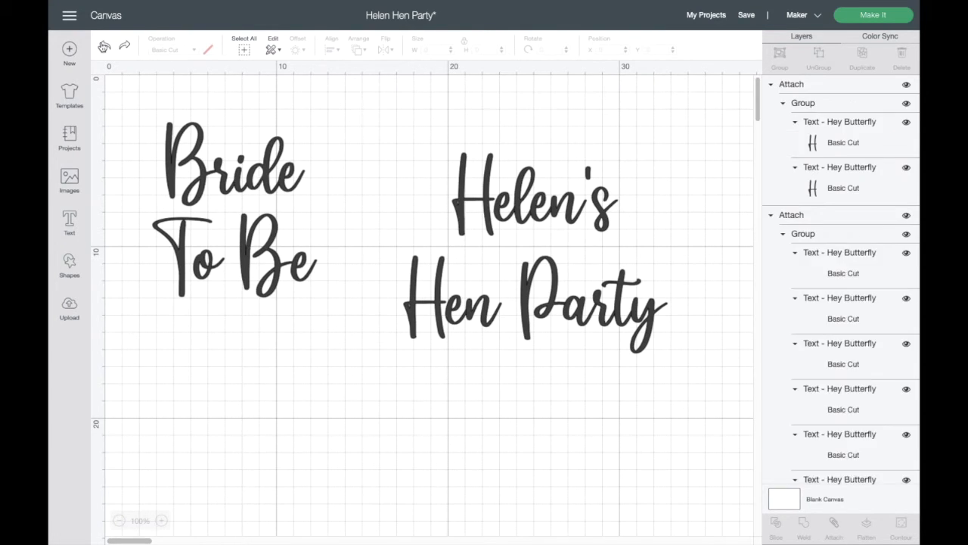
Detach the "Bride To Be" block and ungroup it into separate letters
click(271, 179)
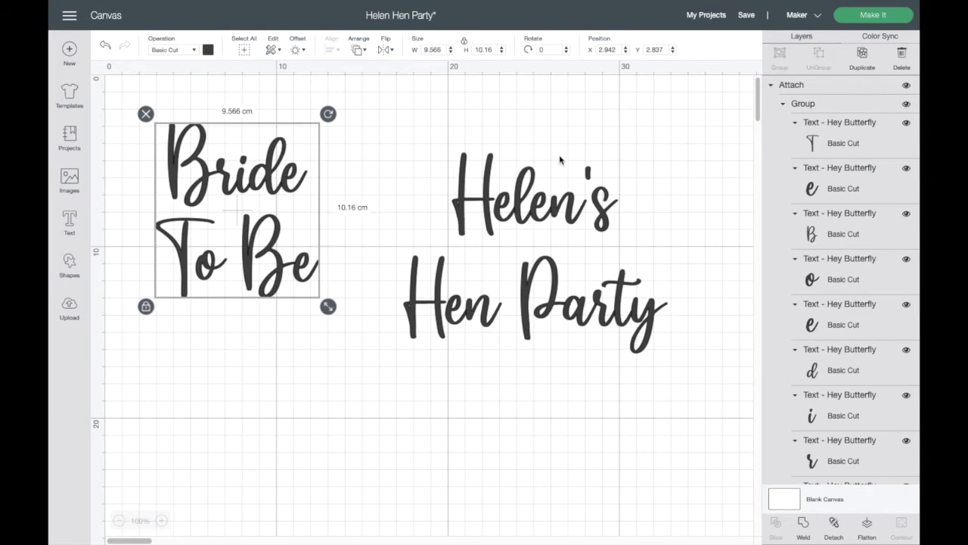
click(833, 524)
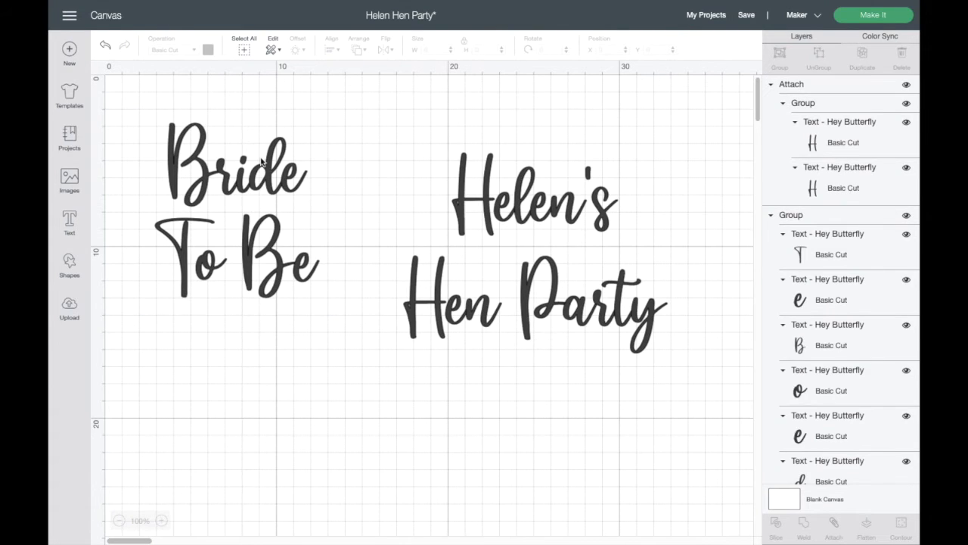
click(263, 181)
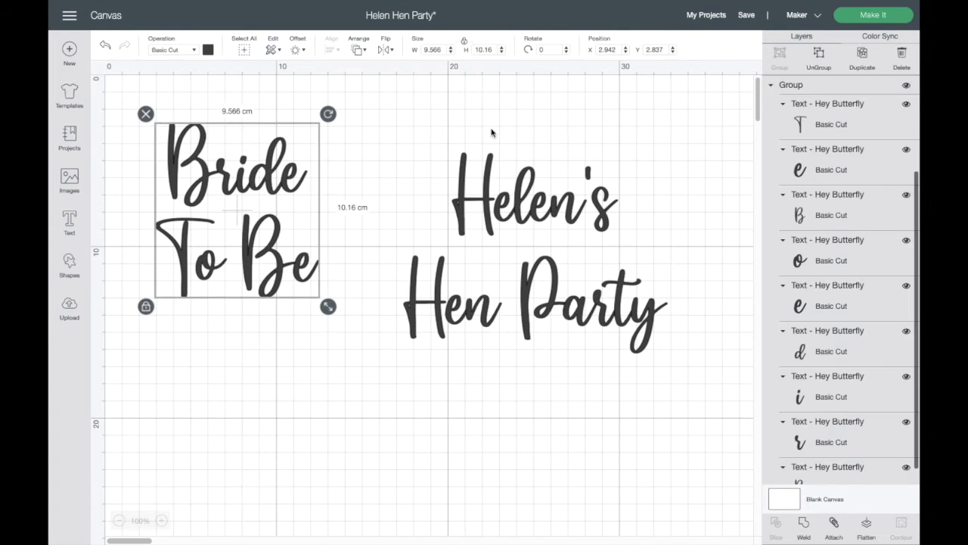
click(818, 55)
Shift the letters d and e in "Bride" slightly to the right to adjust the letter spacing
mouse_move(256, 146)
mouse_down()
mouse_move(284, 154)
mouse_move(262, 146)
mouse_up()
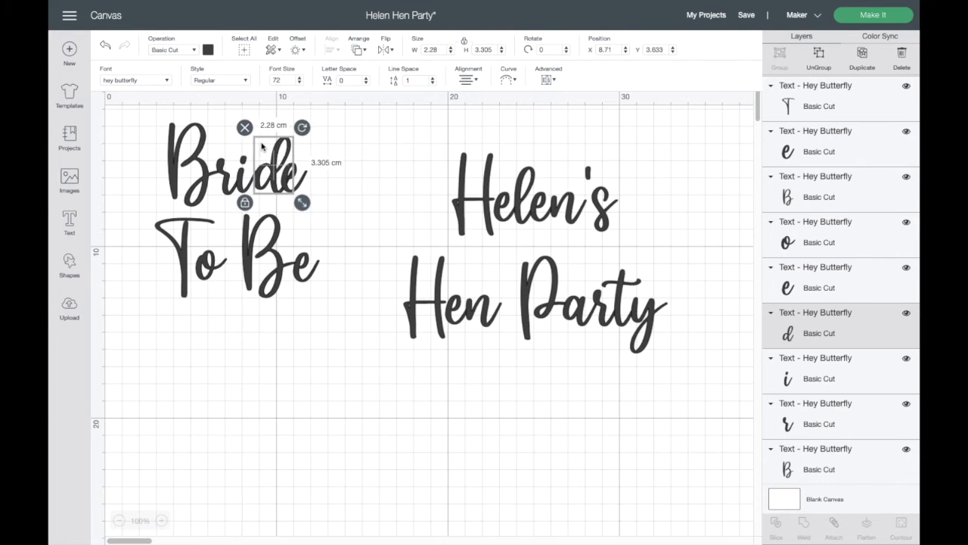
click(303, 175)
drag(302, 176, 263, 190)
click(325, 261)
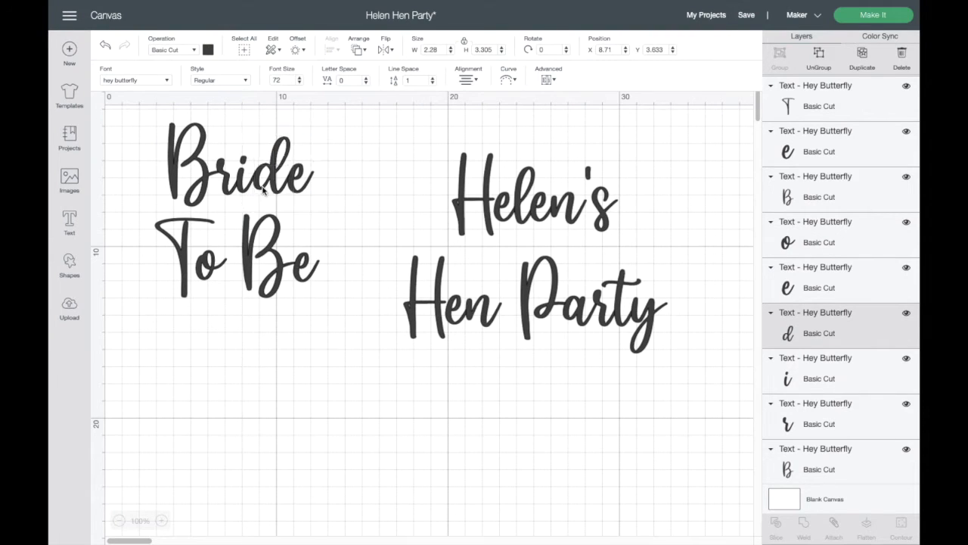
Group the separate letters of "Bride" into one word and the letters of "To Be" into another
click(322, 282)
click(146, 153)
drag(144, 138, 330, 193)
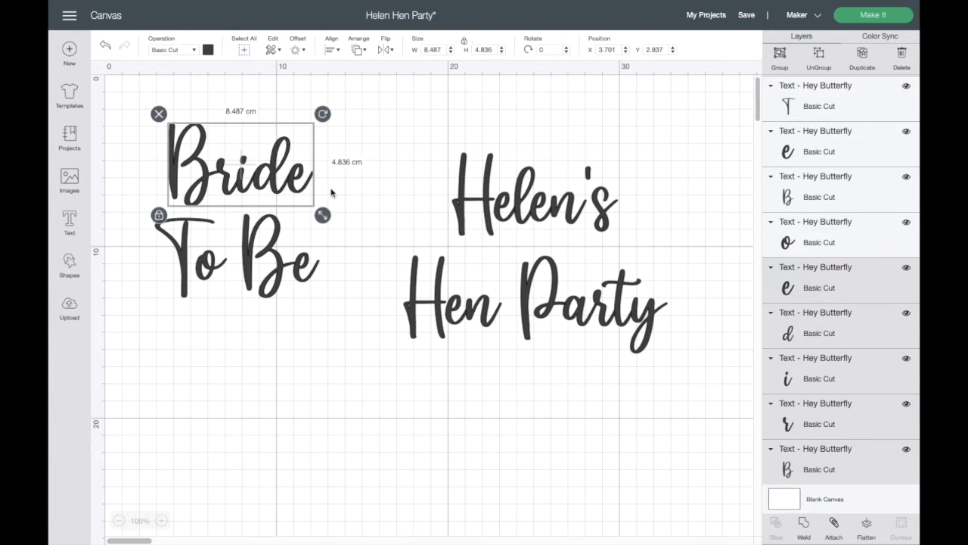
click(780, 54)
drag(134, 251, 325, 310)
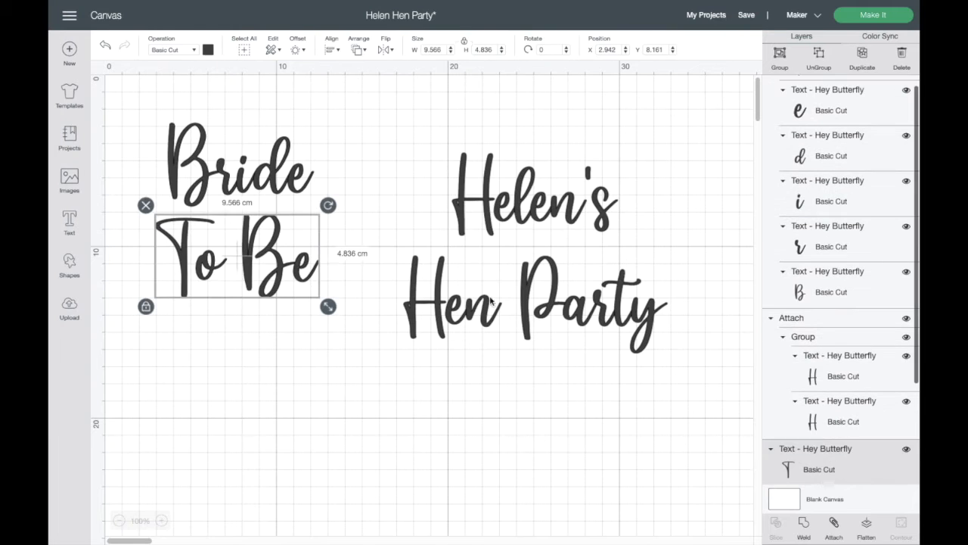
click(777, 56)
Reposition the "Bride" and "To Be" groups so the two lines sit closer together, about 9.7 cm high overall
drag(229, 185, 268, 175)
drag(250, 272, 287, 243)
click(271, 339)
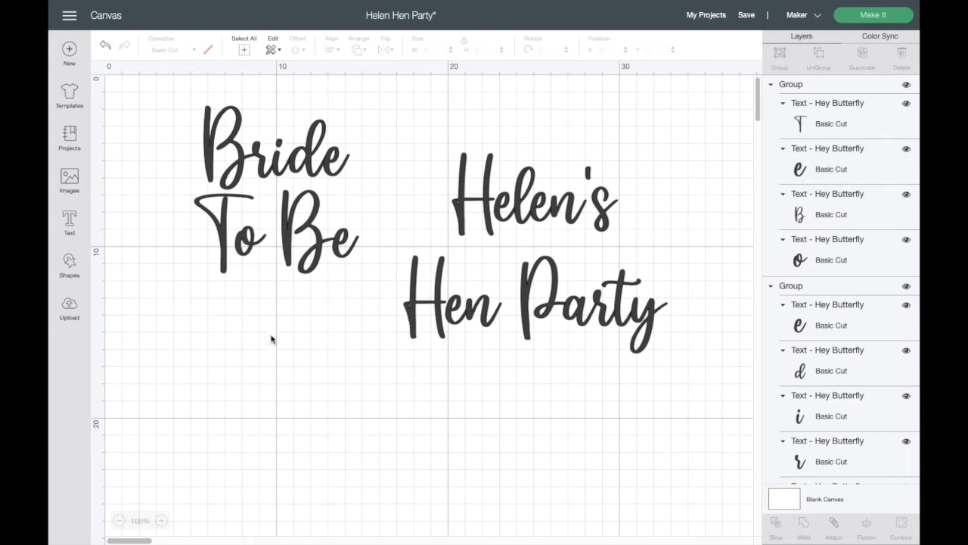
Weld "Bride" and "To Be" into a single shape and move it to about X 2.272, Y 1.849
drag(190, 92, 358, 307)
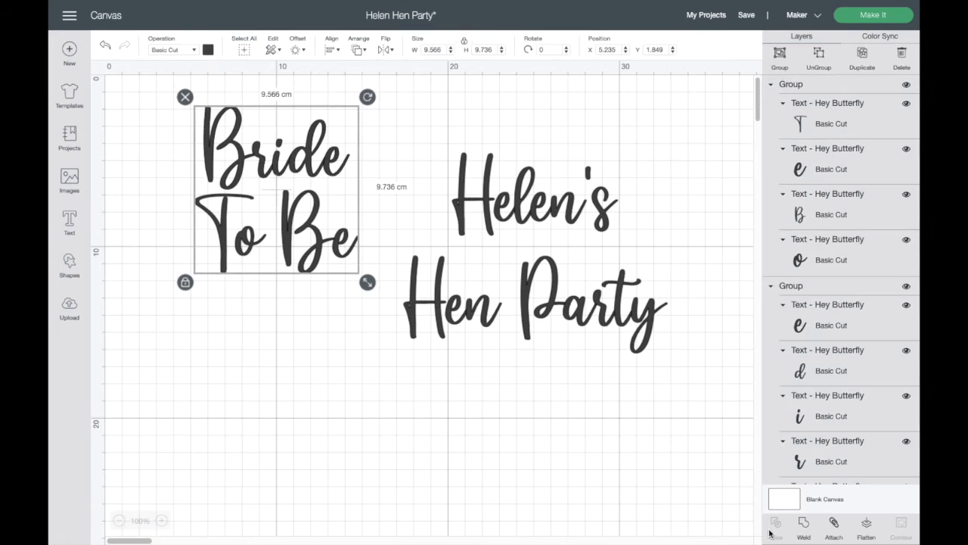
click(803, 525)
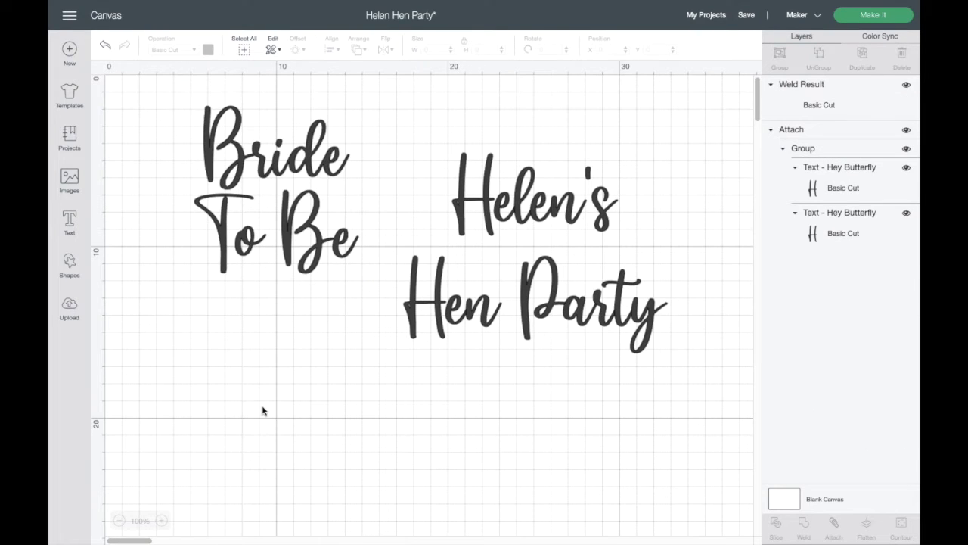
drag(281, 246, 233, 246)
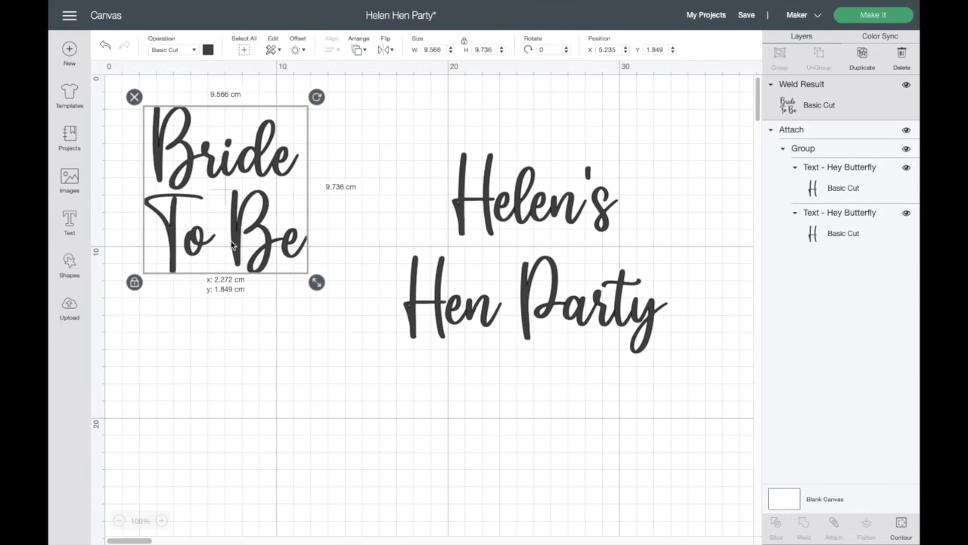
Detach the personalised "Hen Party" block and ungroup it into its two text lines
click(577, 313)
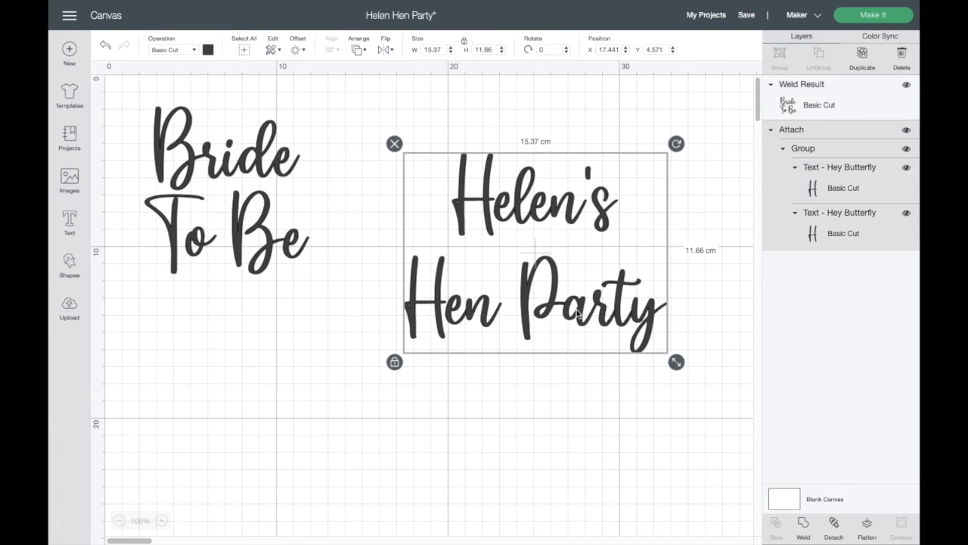
click(834, 525)
click(566, 195)
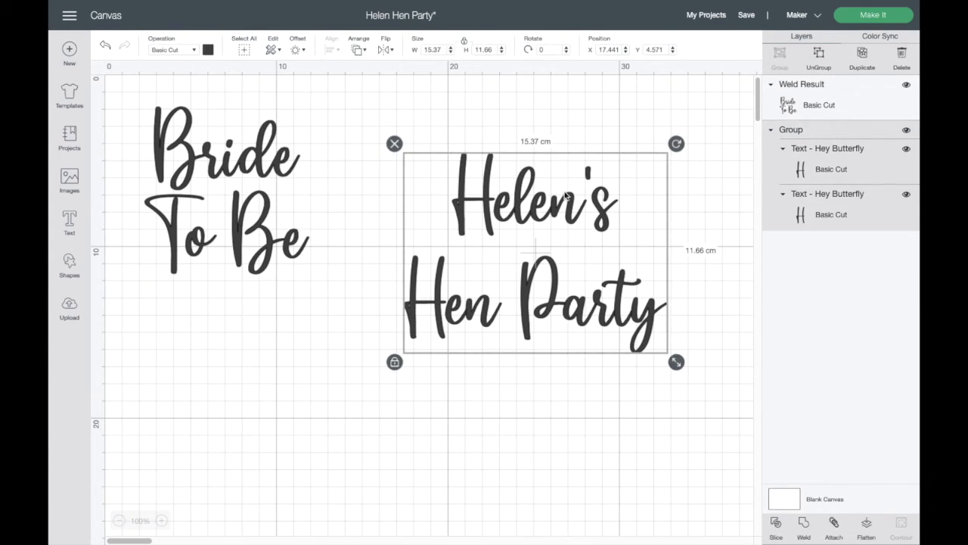
click(819, 55)
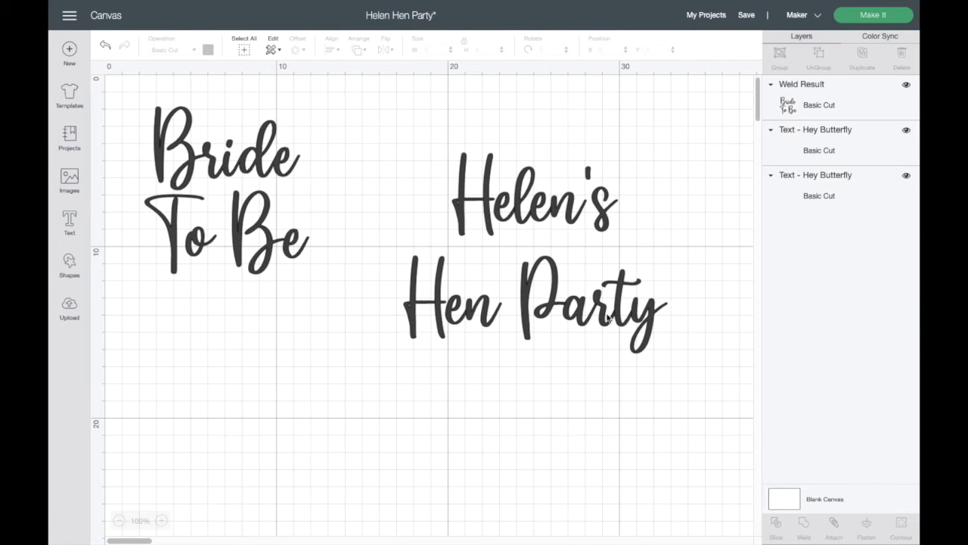
Ungroup the "Hen Party" line into separate letters and nudge the a in "Party" slightly to adjust the spacing
drag(581, 316, 582, 316)
click(826, 67)
click(584, 308)
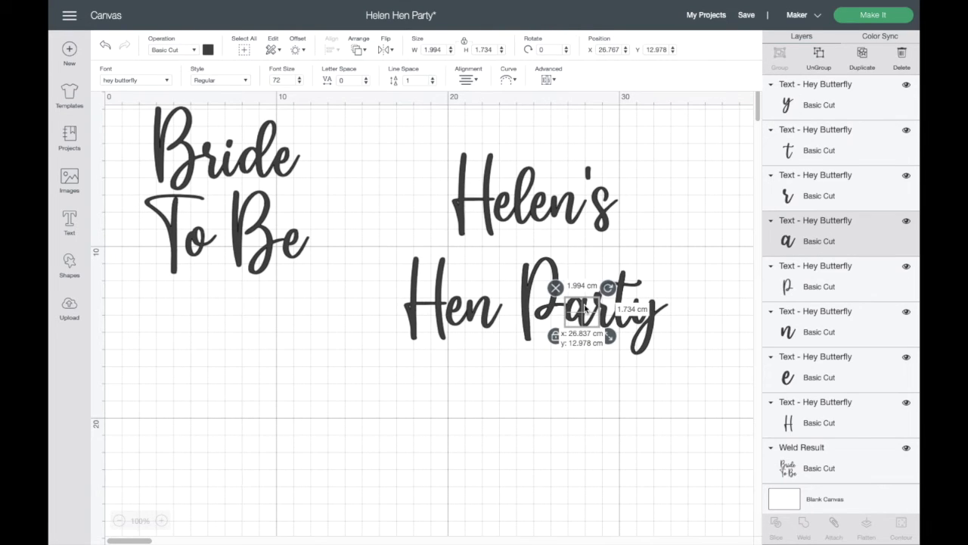
click(581, 386)
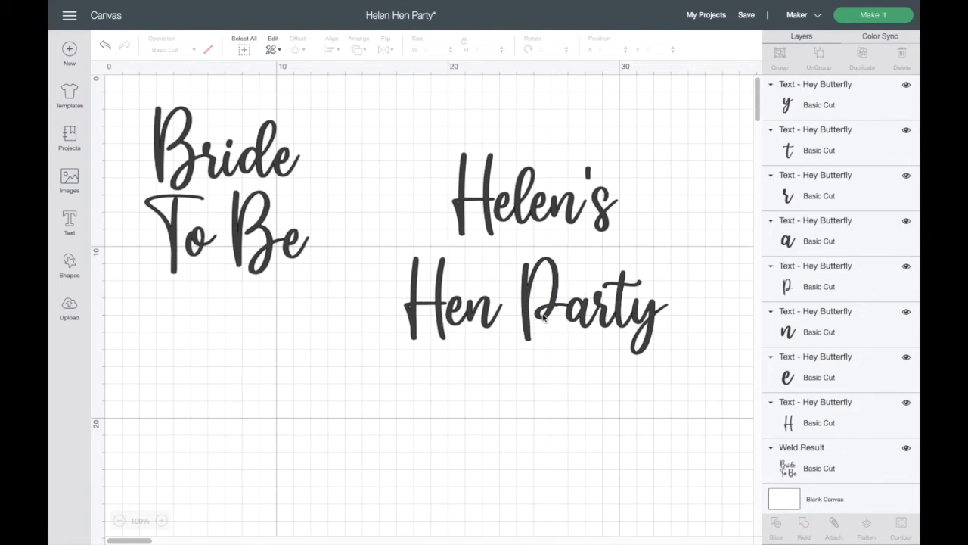
Try welding the name line and the "Hen Party" letters together, and undo the weld
drag(422, 137, 649, 372)
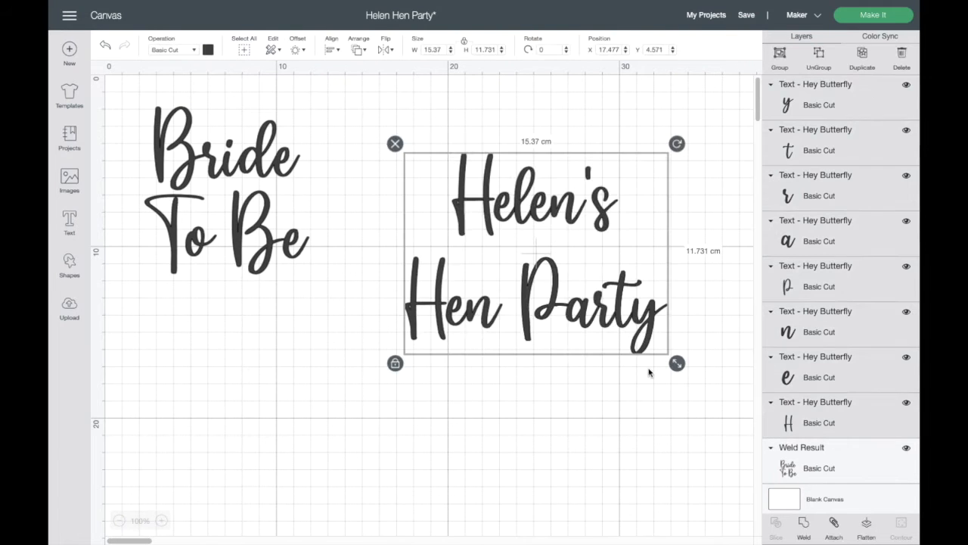
click(804, 525)
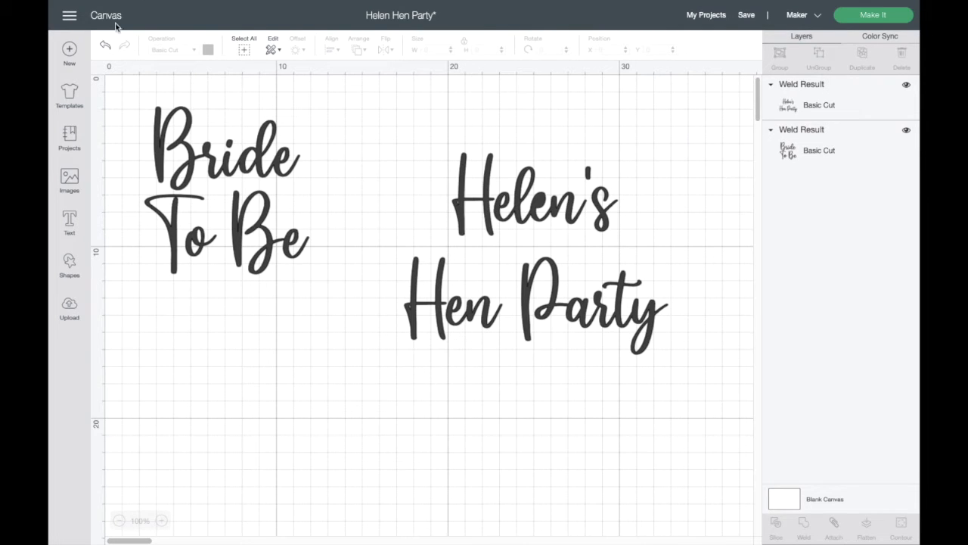
key(ctrl+z)
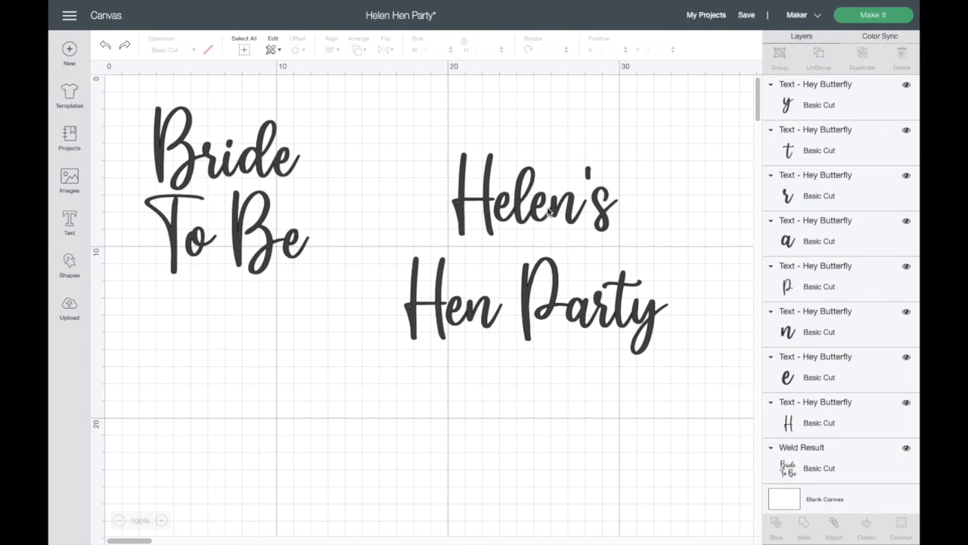
Ungroup the name line above "Hen Party" into separate letters and nudge its n and second e to adjust the spacing
click(555, 211)
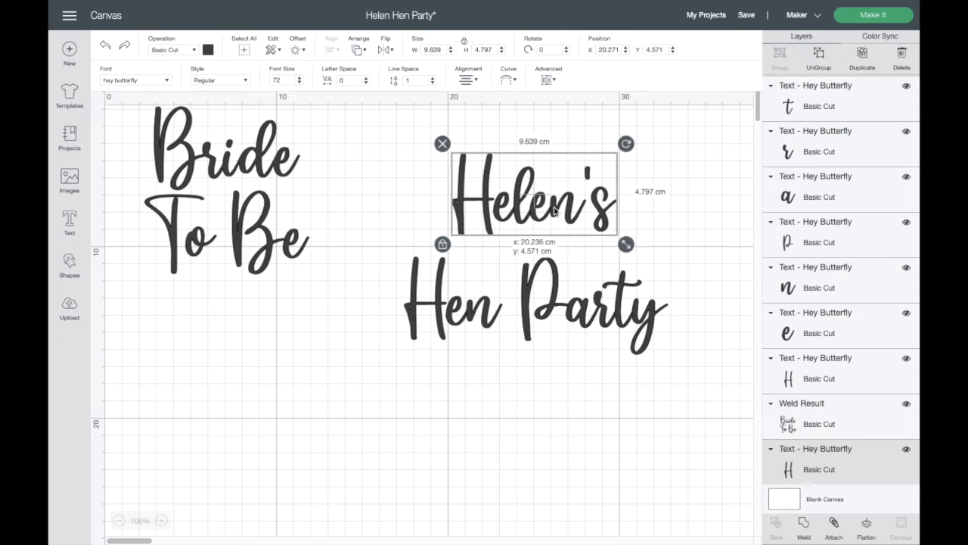
click(820, 57)
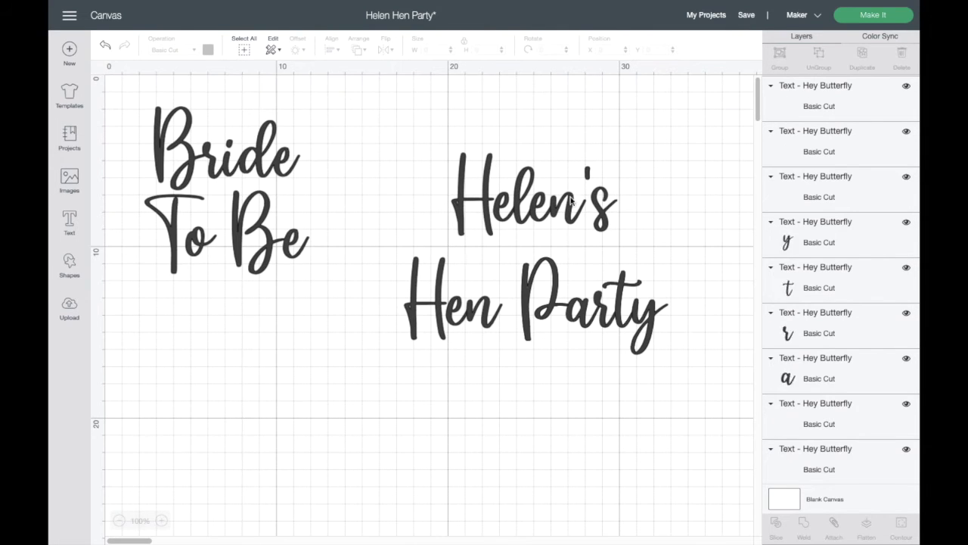
click(558, 206)
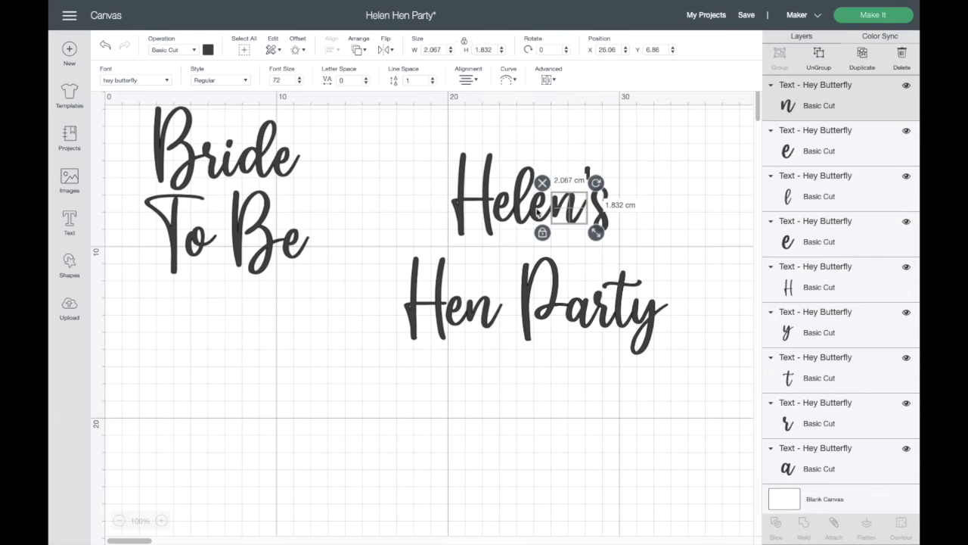
click(532, 212)
drag(534, 214, 536, 212)
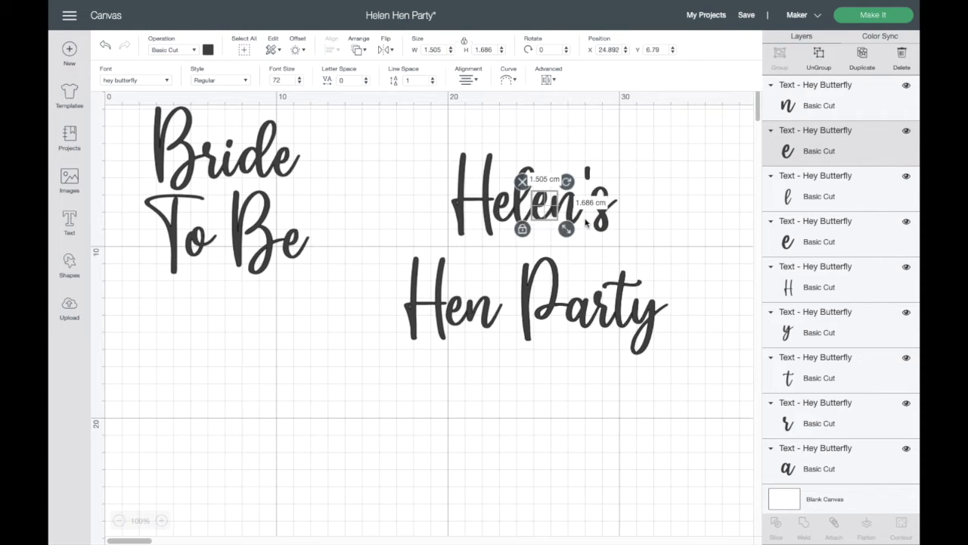
click(653, 232)
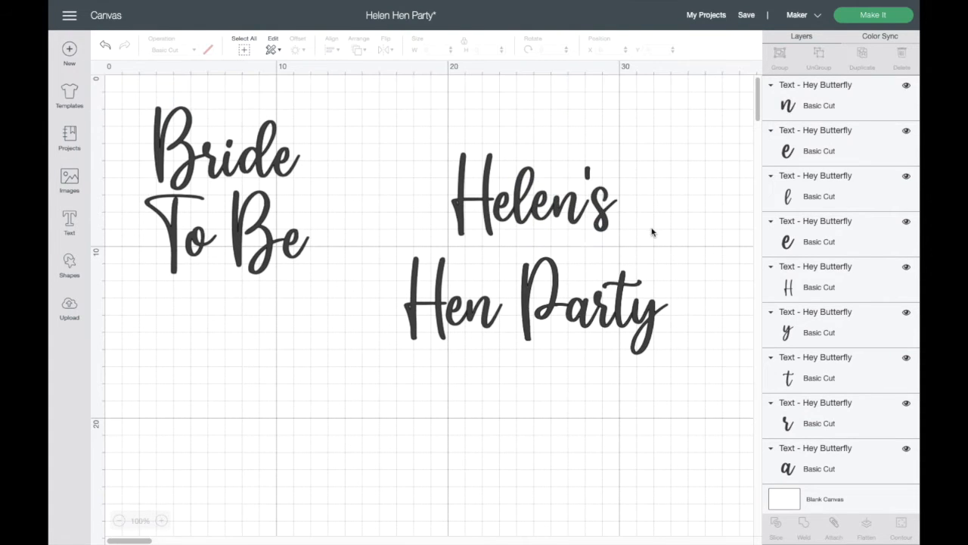
Weld all the letters of the name line and "Hen Party" into a single shape
drag(414, 159, 703, 426)
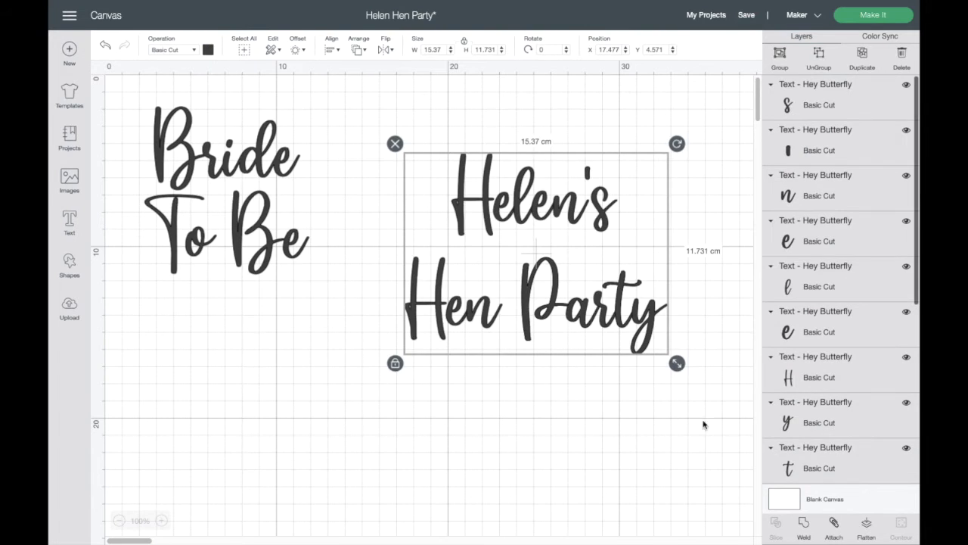
click(806, 525)
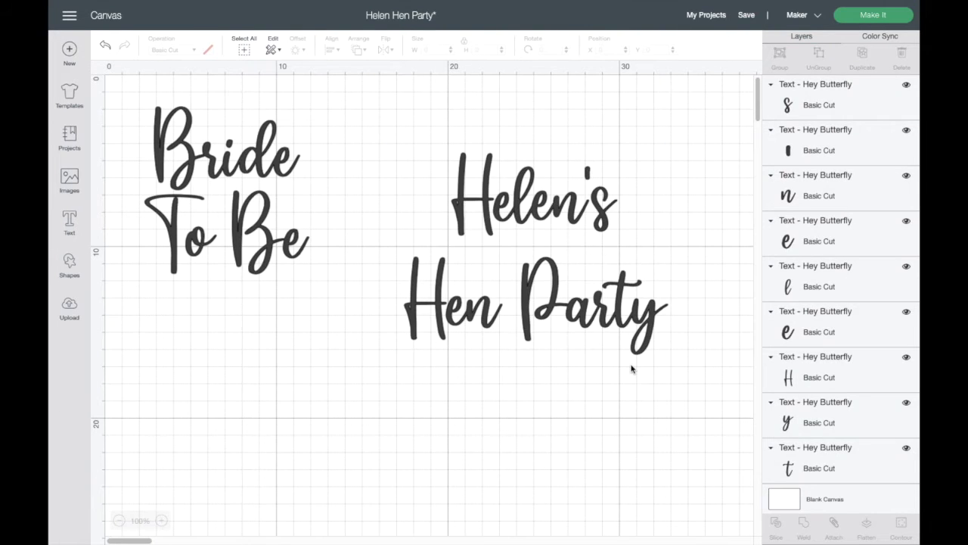
Enlarge the "Bride To Be" design to about 18.67 × 20.51 cm and the "Hen Party" design to about 17.47 × 13.21 cm
click(314, 273)
drag(314, 272, 333, 341)
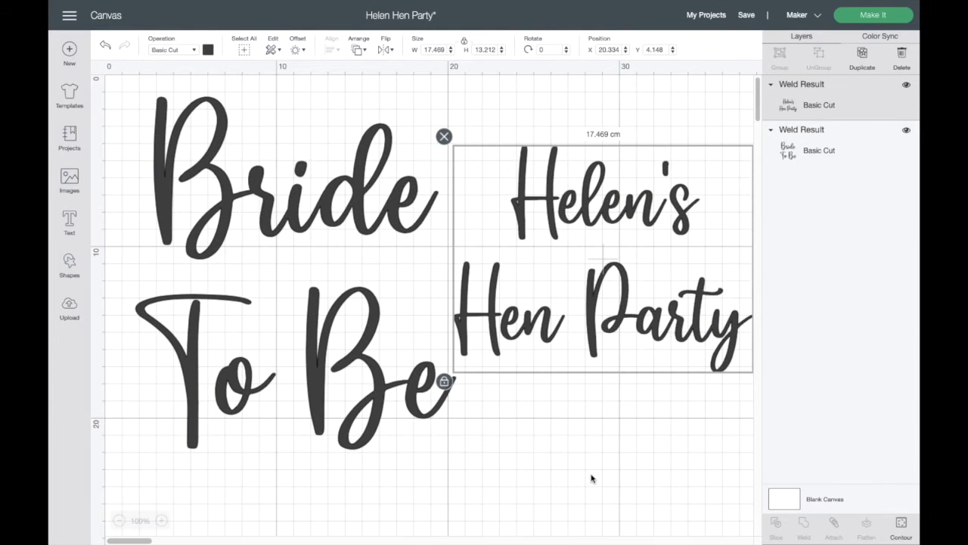
click(334, 220)
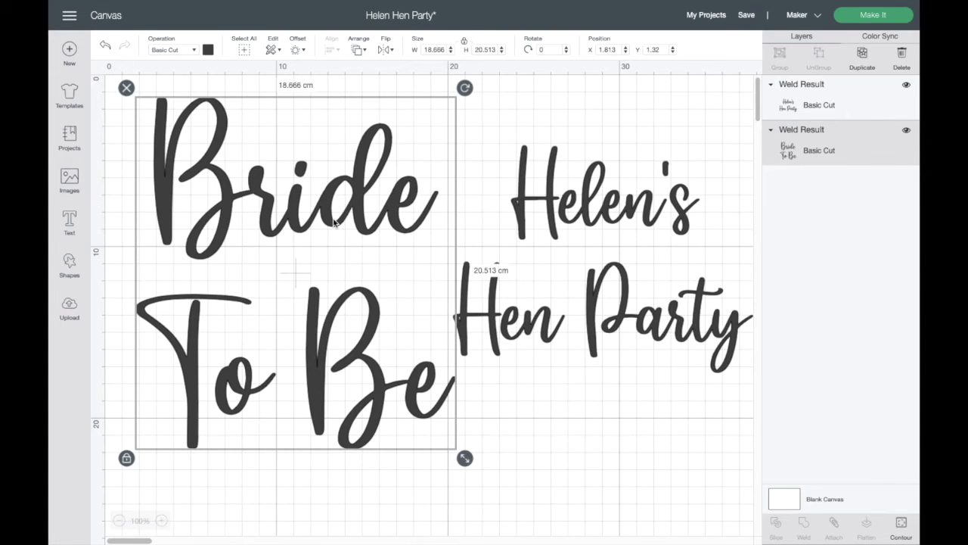
Send the two designs to the cutting mats, continue to the machine setup and set the base material to Premium Vinyl
click(861, 16)
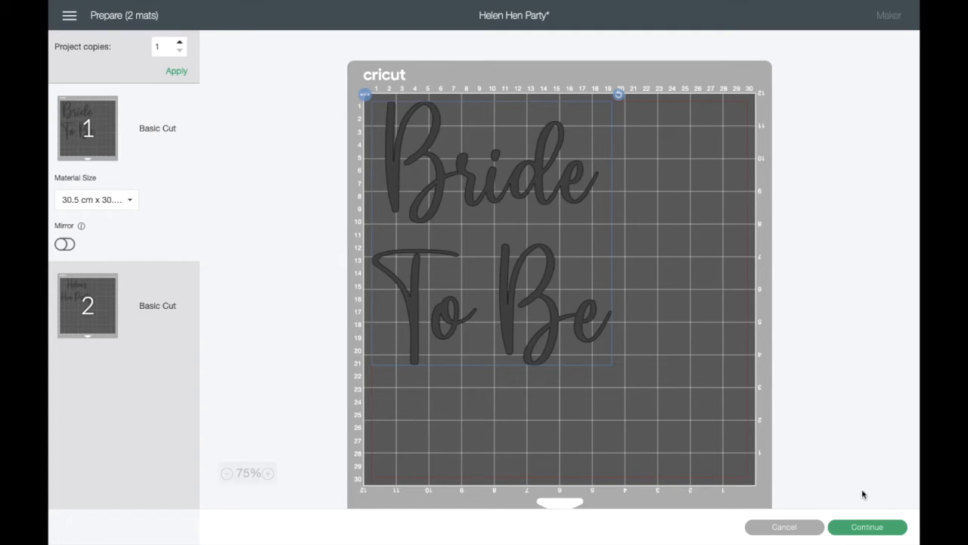
click(863, 534)
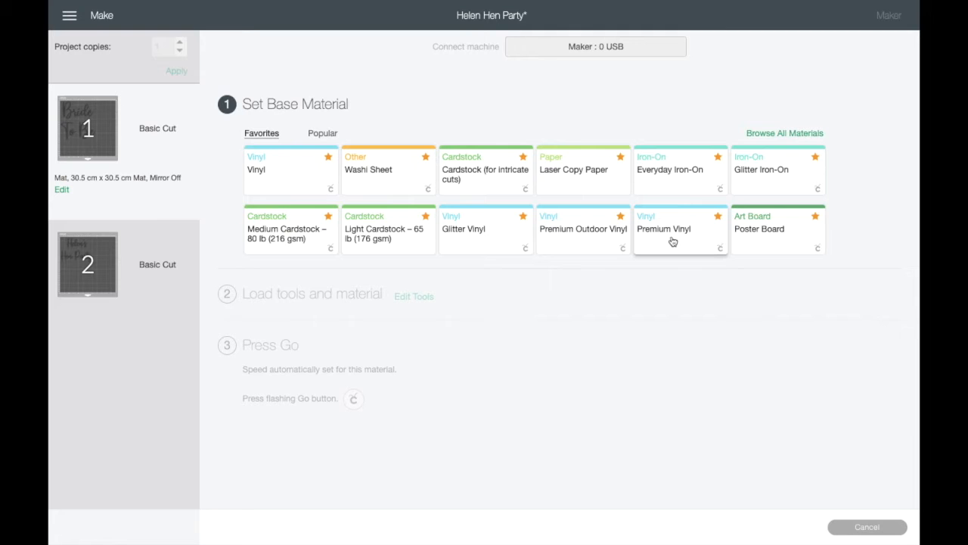
click(759, 135)
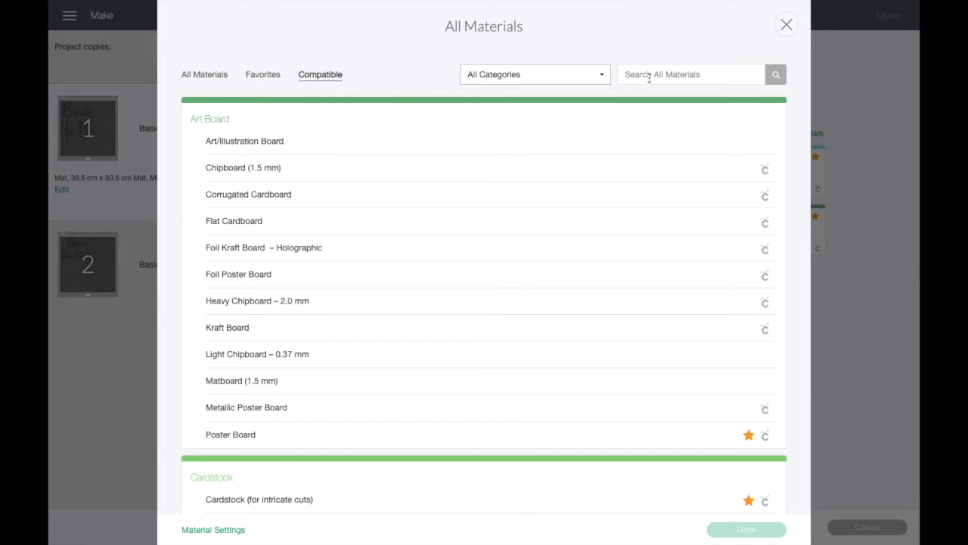
click(787, 25)
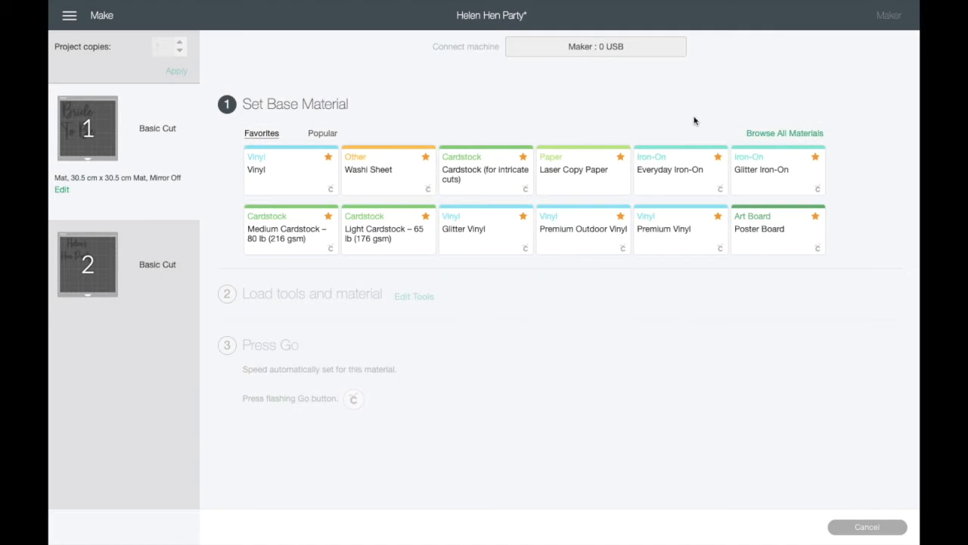
click(680, 235)
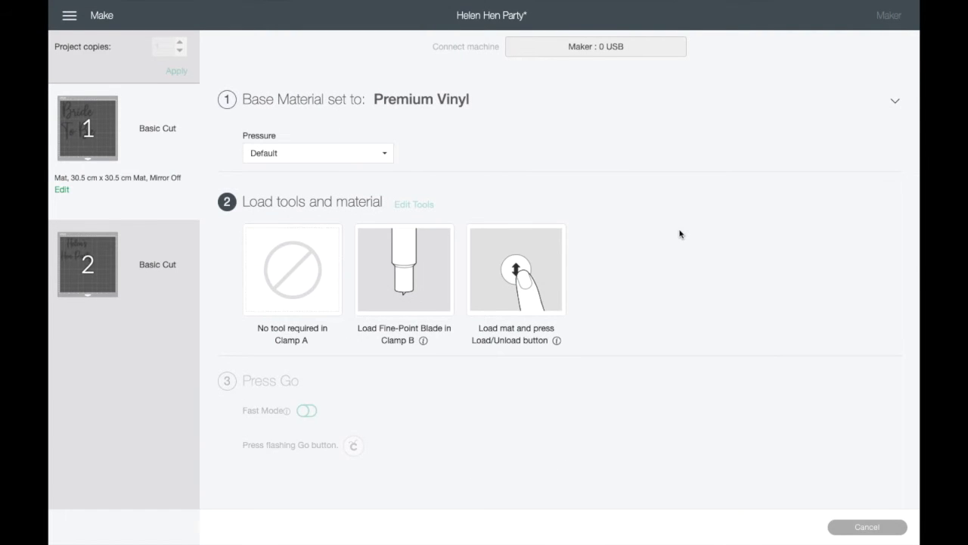